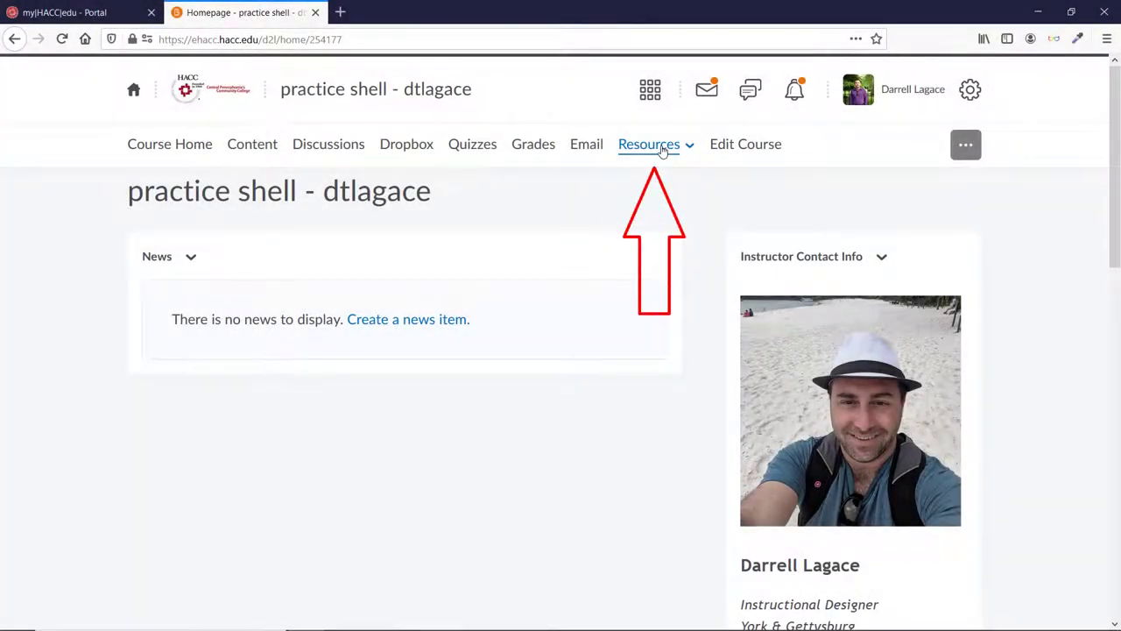
- Open the course's Classlist from the course resources, and again from the Learner Management section of Course Administration
{"action": "left_click", "coordinate": [663, 151]}
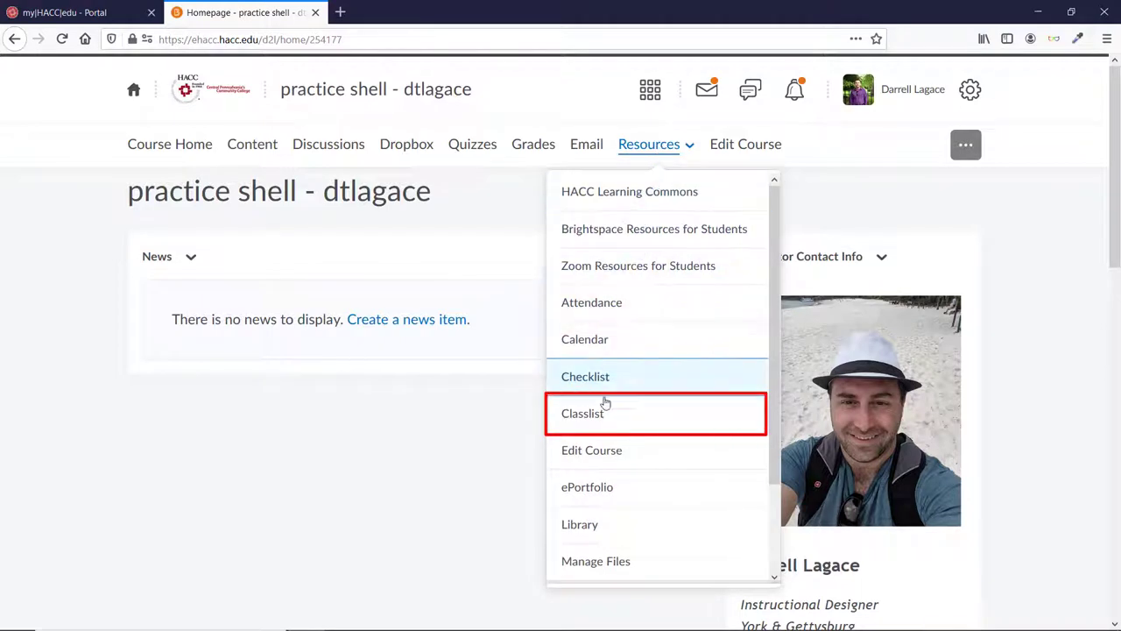
{"action": "left_click", "coordinate": [603, 424]}
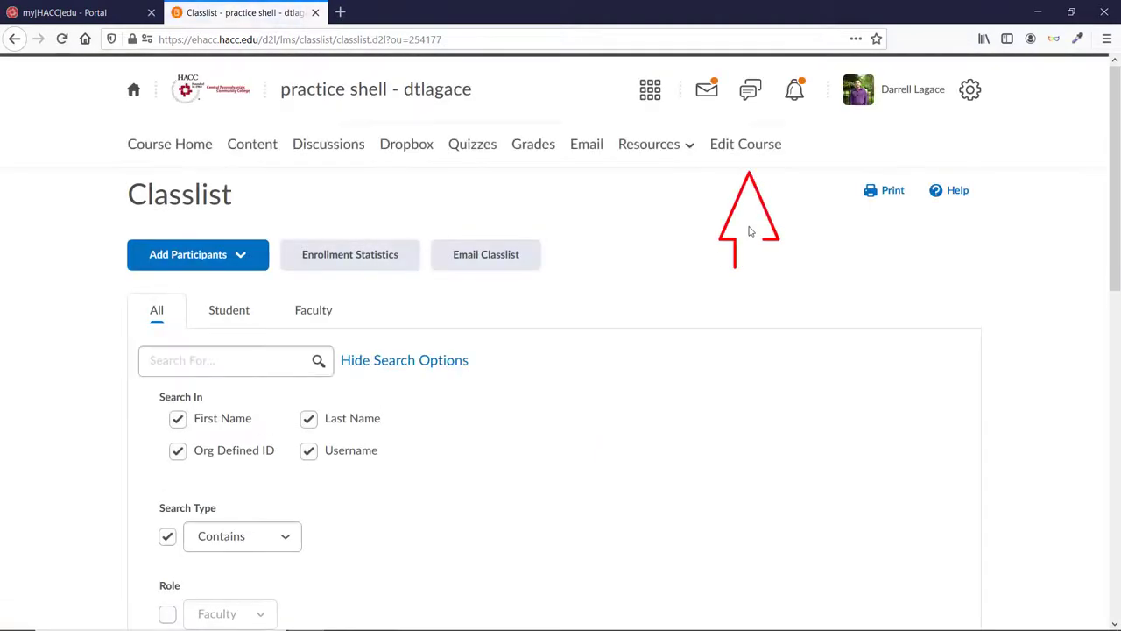
{"action": "left_click", "coordinate": [743, 147]}
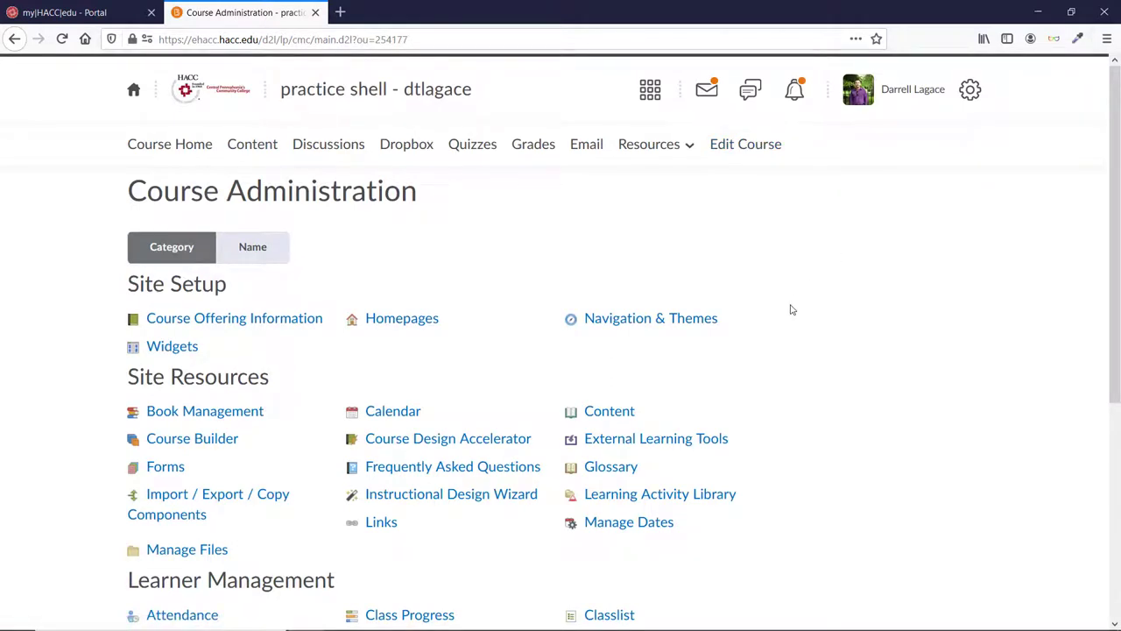
{"action": "scroll", "coordinate": [792, 310], "scroll_direction": "down", "scroll_amount": 3}
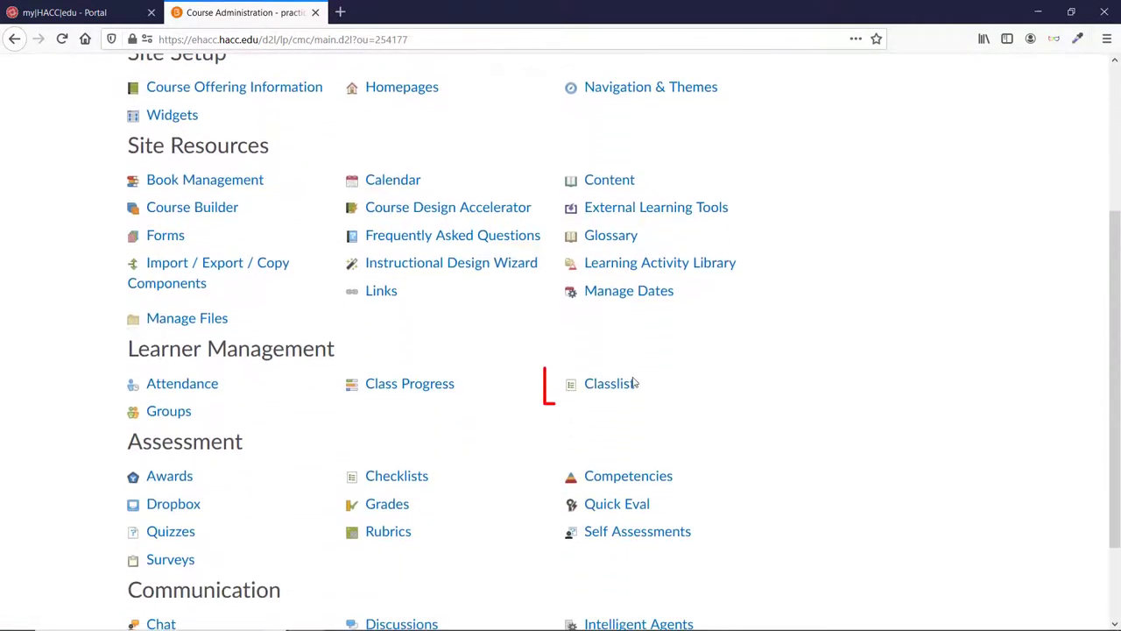
{"action": "left_click", "coordinate": [612, 388]}
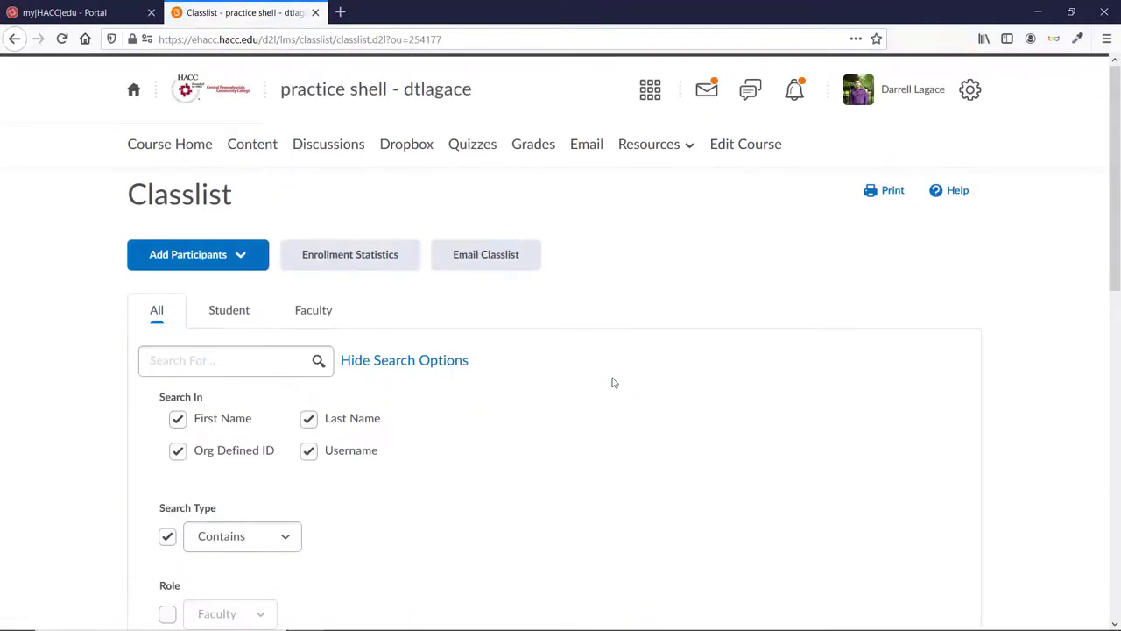
- Open the accommodations settings for the first student listed in the Classlist
{"action": "scroll", "coordinate": [613, 383], "scroll_direction": "down", "scroll_amount": 6}
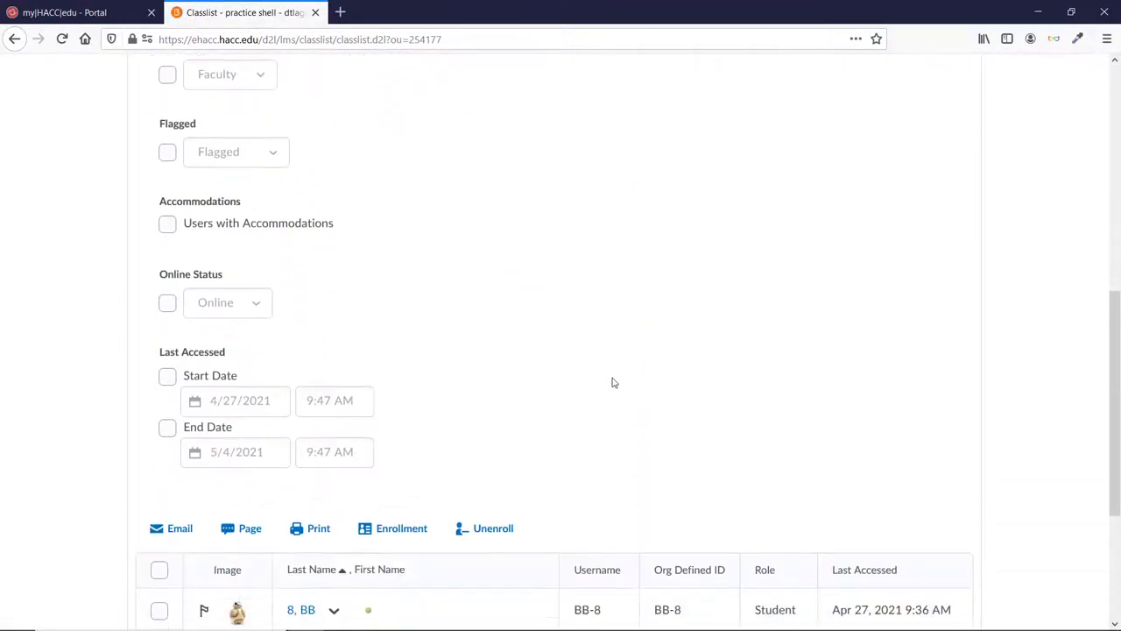
{"action": "scroll", "coordinate": [613, 383], "scroll_direction": "down", "scroll_amount": 1}
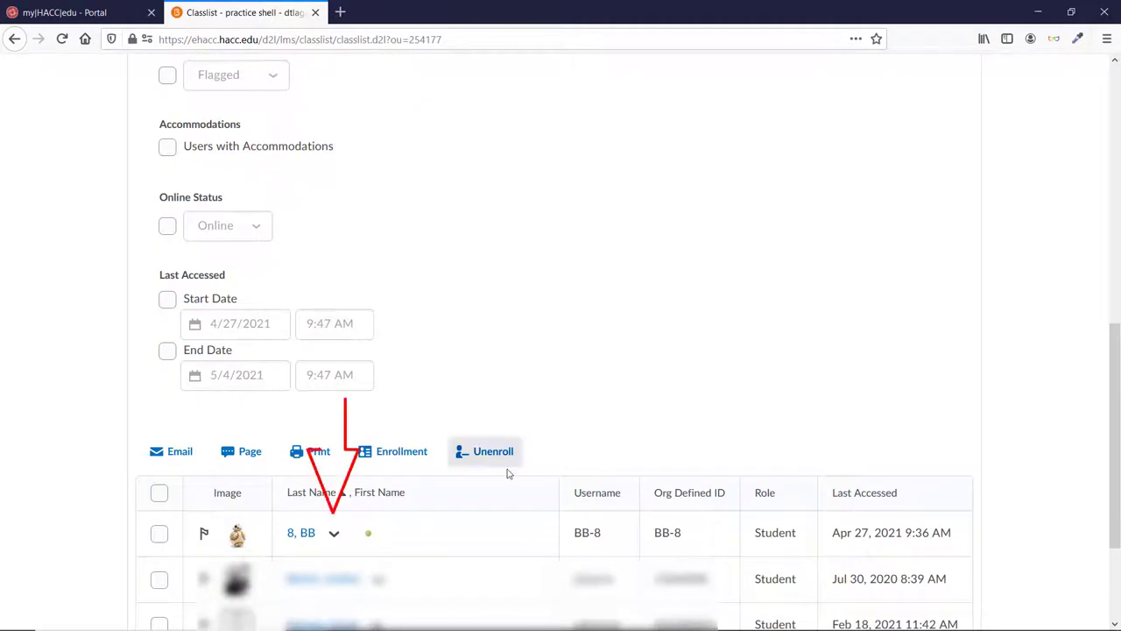
{"action": "left_click", "coordinate": [334, 534]}
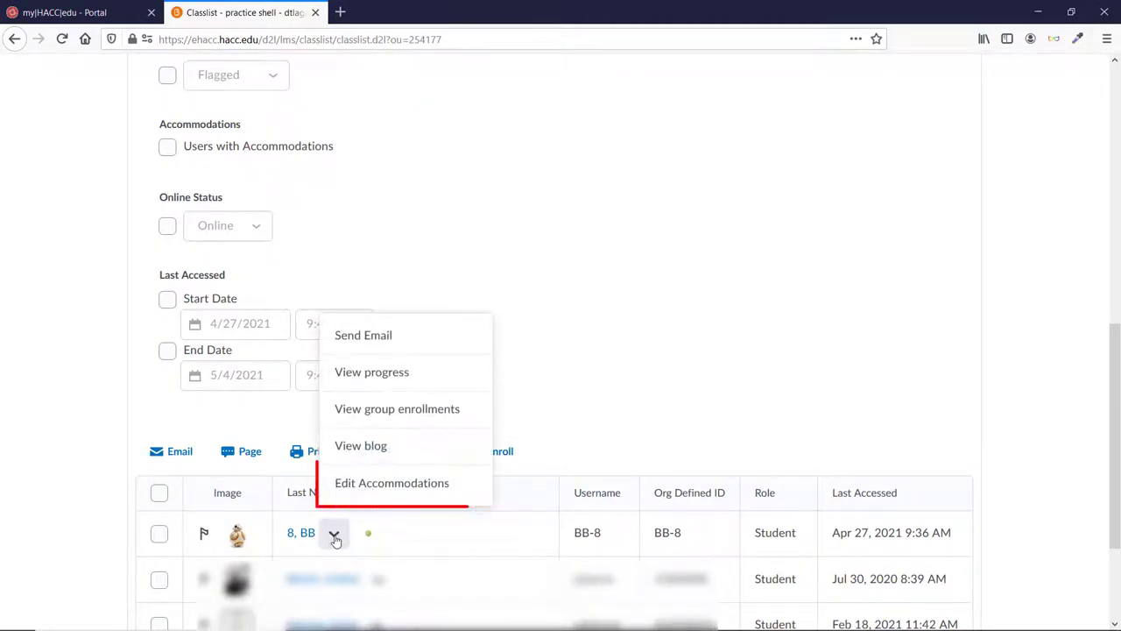
{"action": "left_click", "coordinate": [390, 492]}
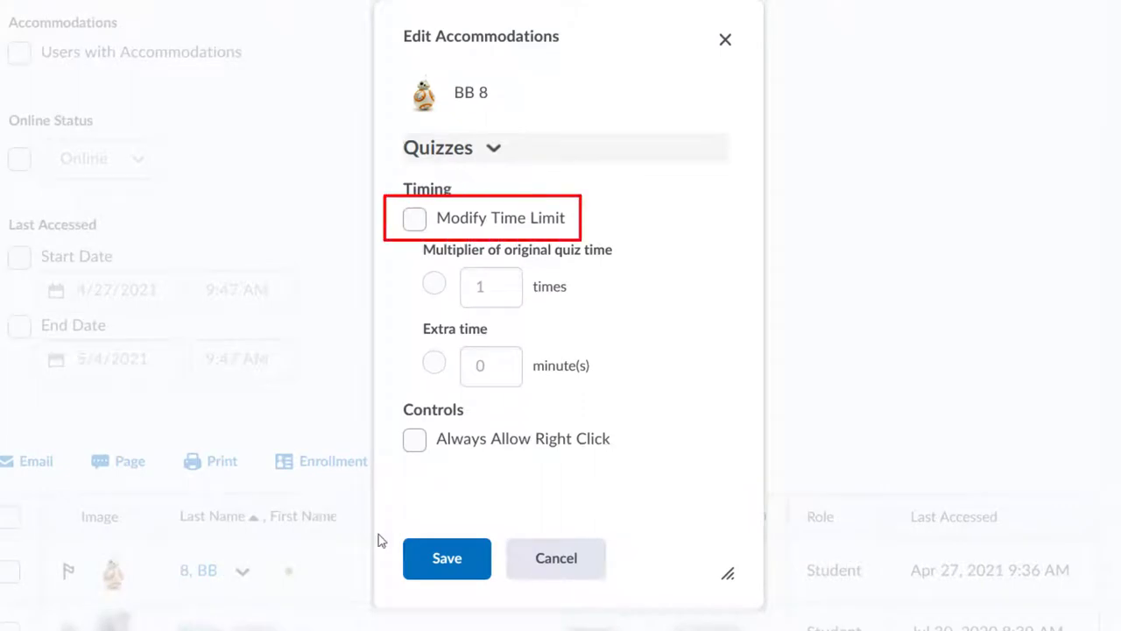
- Enable Modify Time Limit for the student's quizzes and set the multiplier of original quiz time to 2.5
{"action": "left_click", "coordinate": [417, 222]}
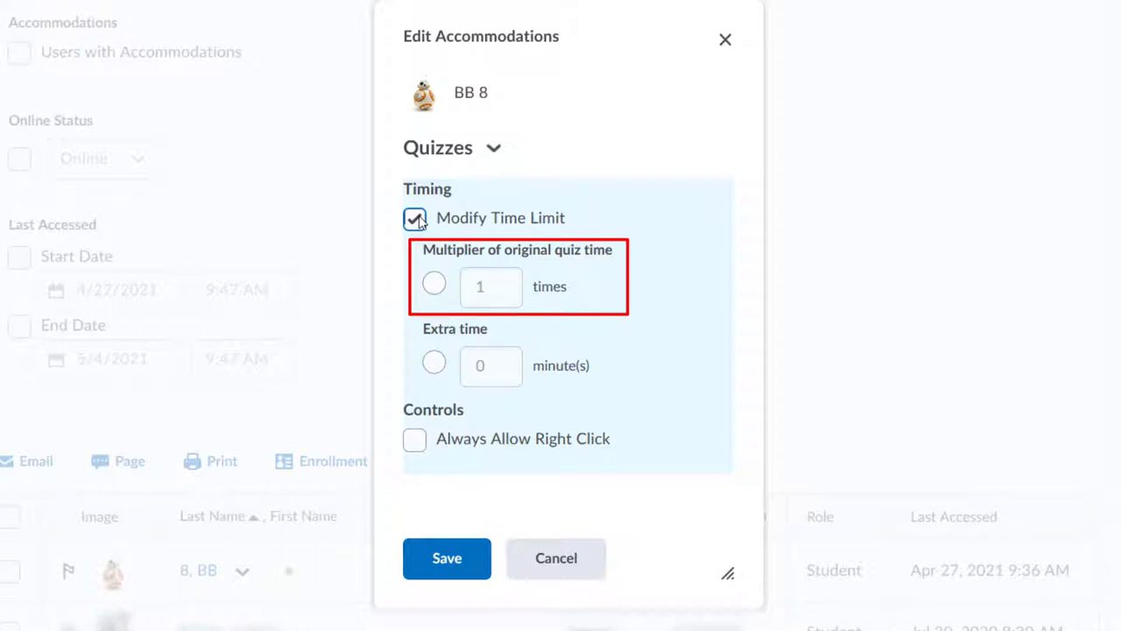
{"action": "left_click", "coordinate": [433, 284]}
{"action": "left_click", "coordinate": [476, 289]}
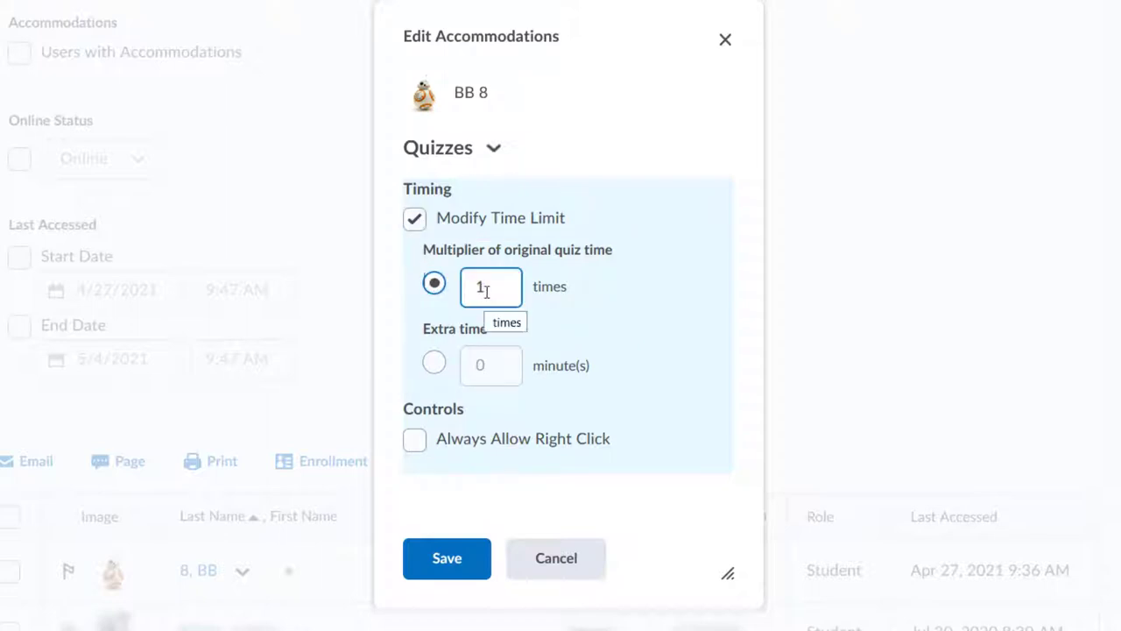
{"action": "key", "text": "BackSpace"}
{"action": "type", "text": "2"}
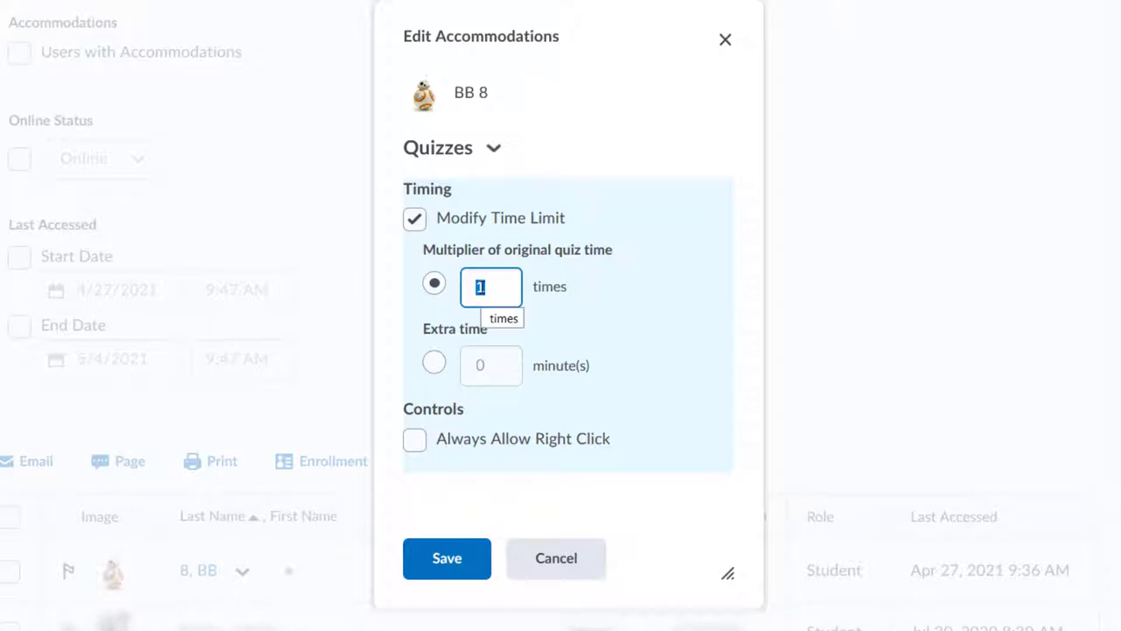
{"action": "double_click", "coordinate": [485, 284]}
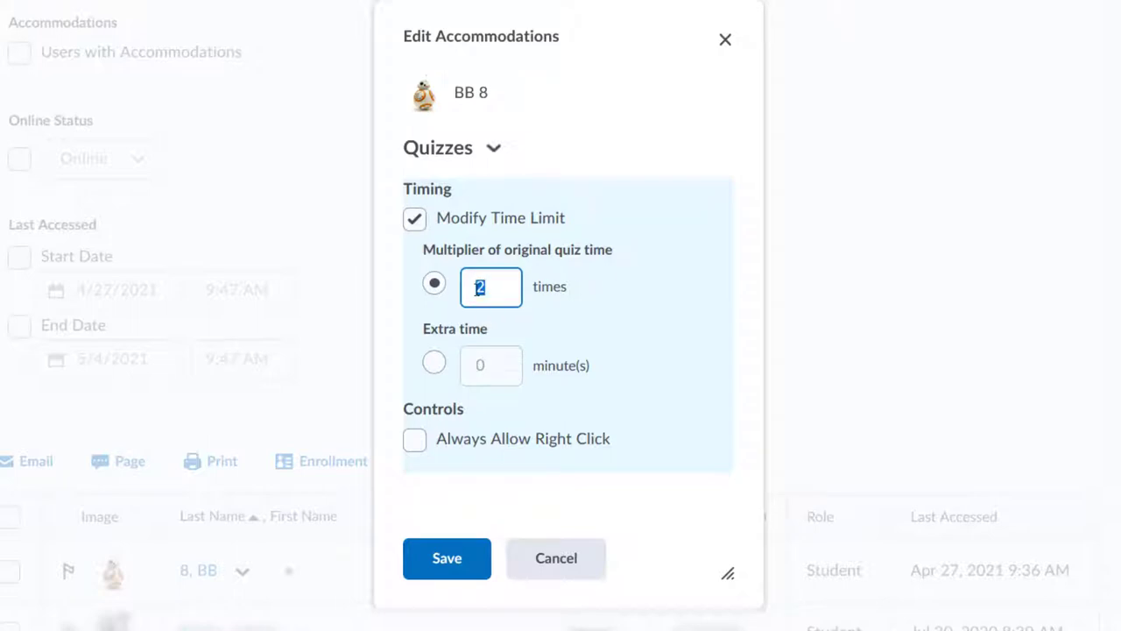
{"action": "type", "text": "3"}
{"action": "double_click", "coordinate": [478, 290]}
{"action": "type", "text": "2."}
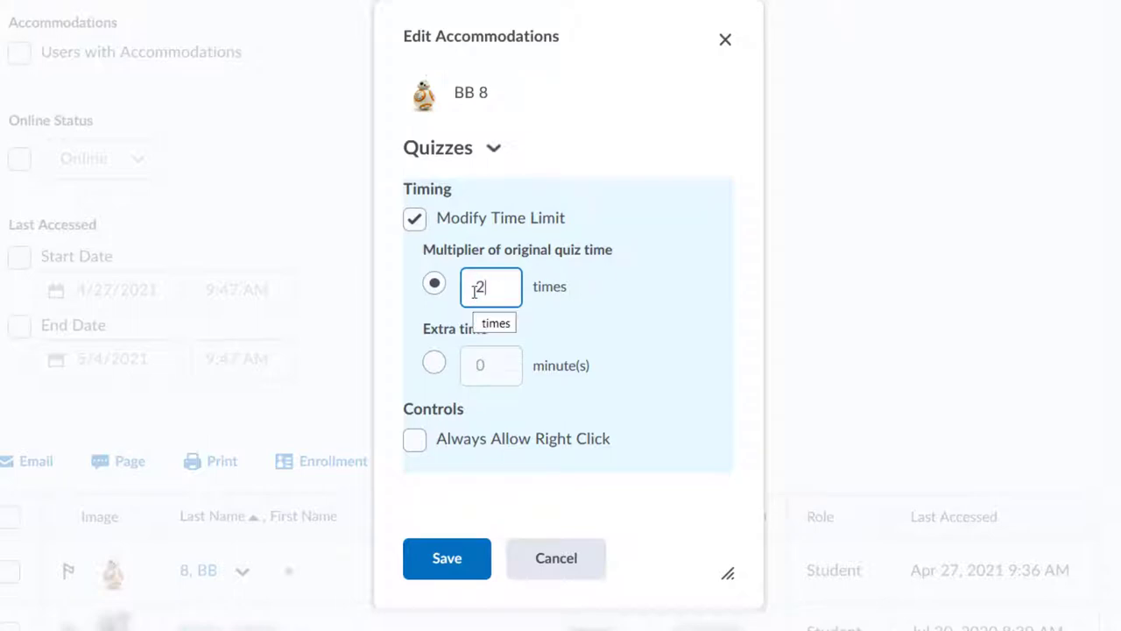
{"action": "type", "text": "5"}
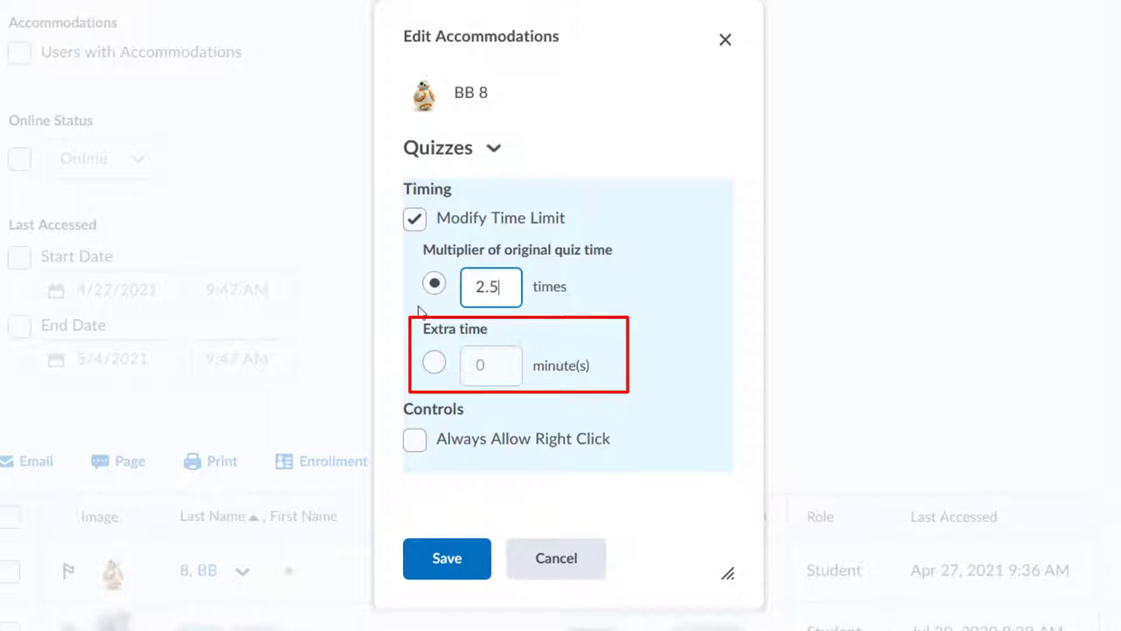
- Try 30 minutes of extra time and reset it to 0, and switch Always Allow Right Click on and off
{"action": "left_click", "coordinate": [434, 362]}
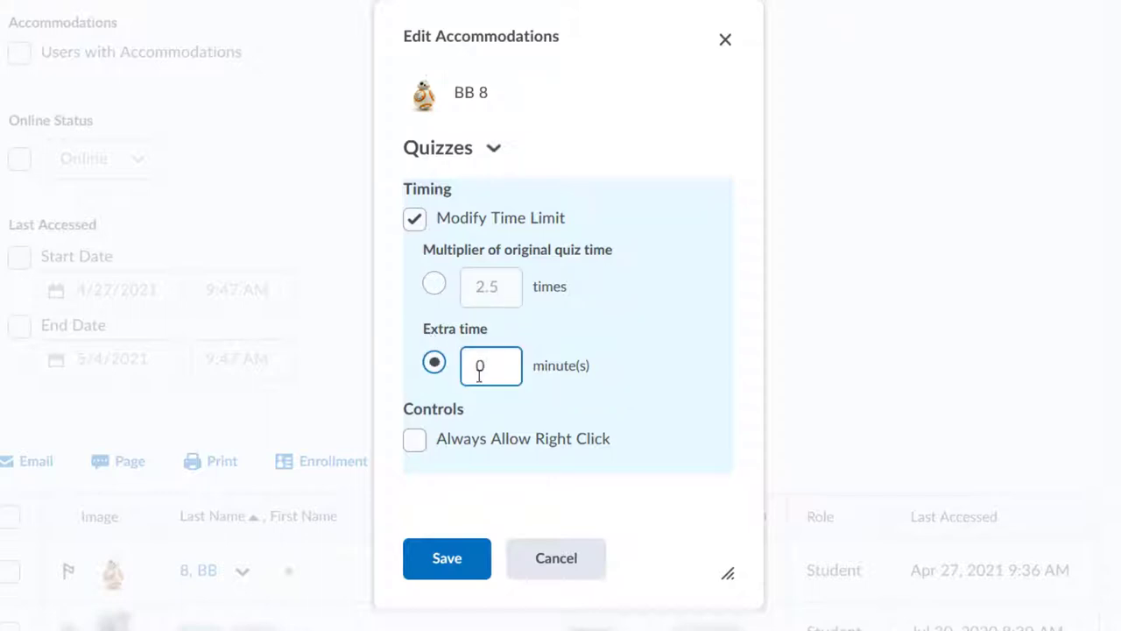
{"action": "double_click", "coordinate": [480, 371]}
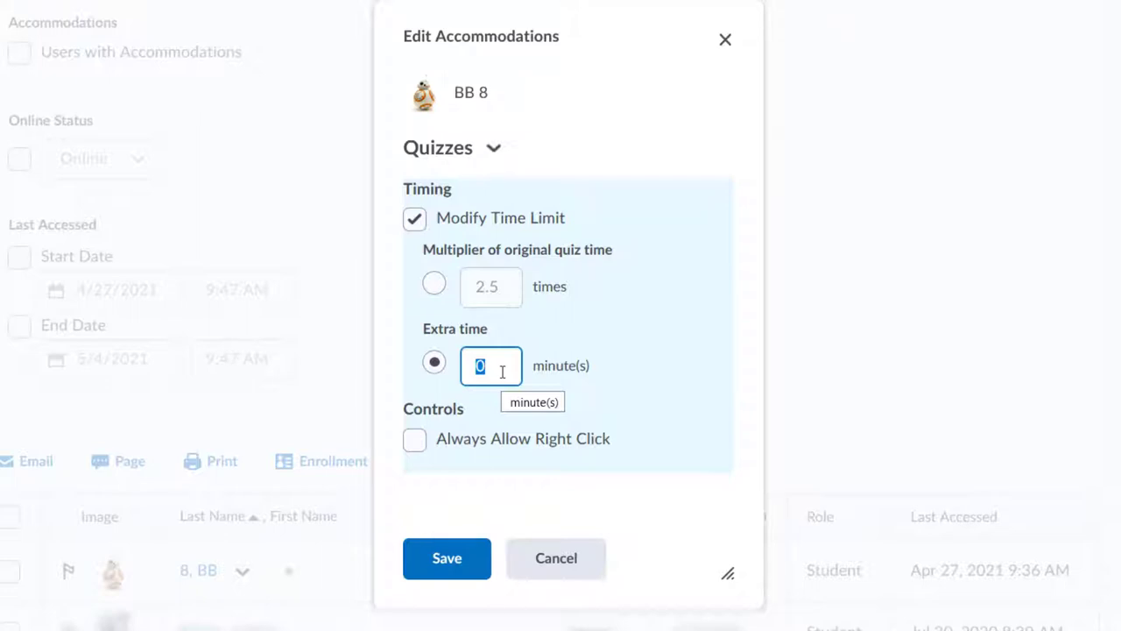
{"action": "type", "text": "30"}
{"action": "double_click", "coordinate": [482, 365]}
{"action": "type", "text": "0"}
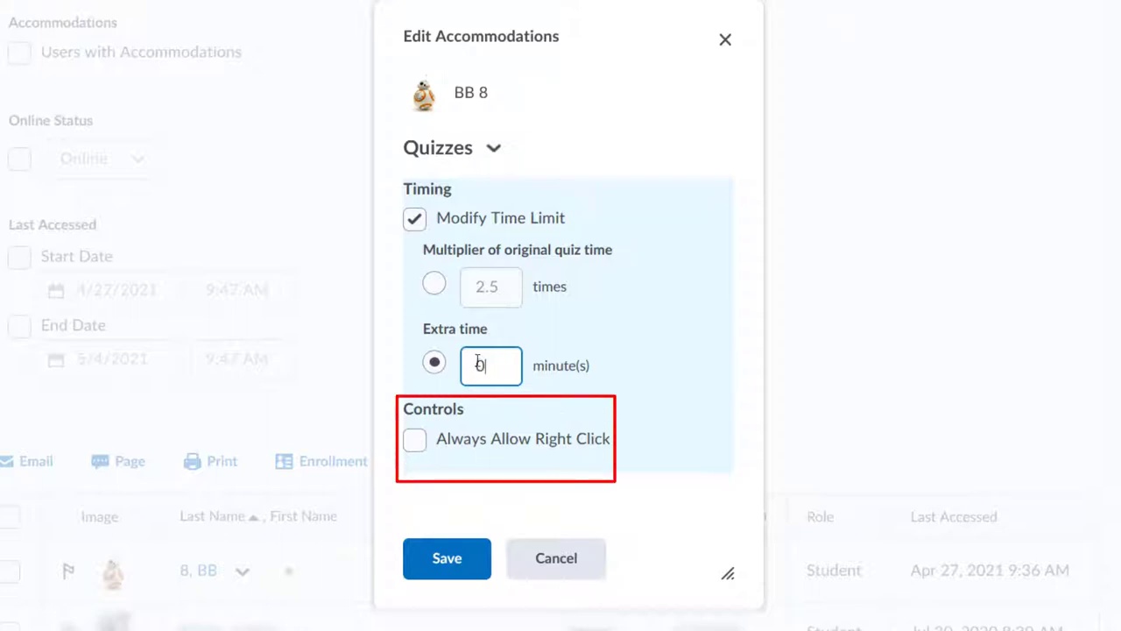
{"action": "left_click", "coordinate": [415, 440]}
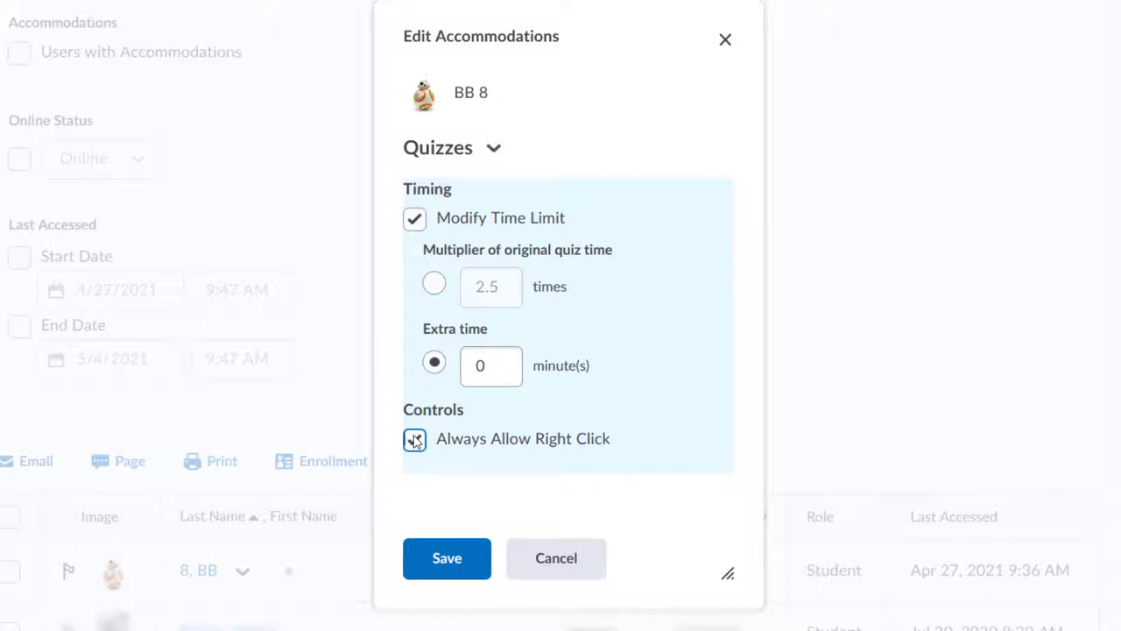
{"action": "left_click", "coordinate": [415, 441]}
- Set the multiplier of original quiz time to 2 and save the student's accommodations
{"action": "left_click", "coordinate": [435, 285]}
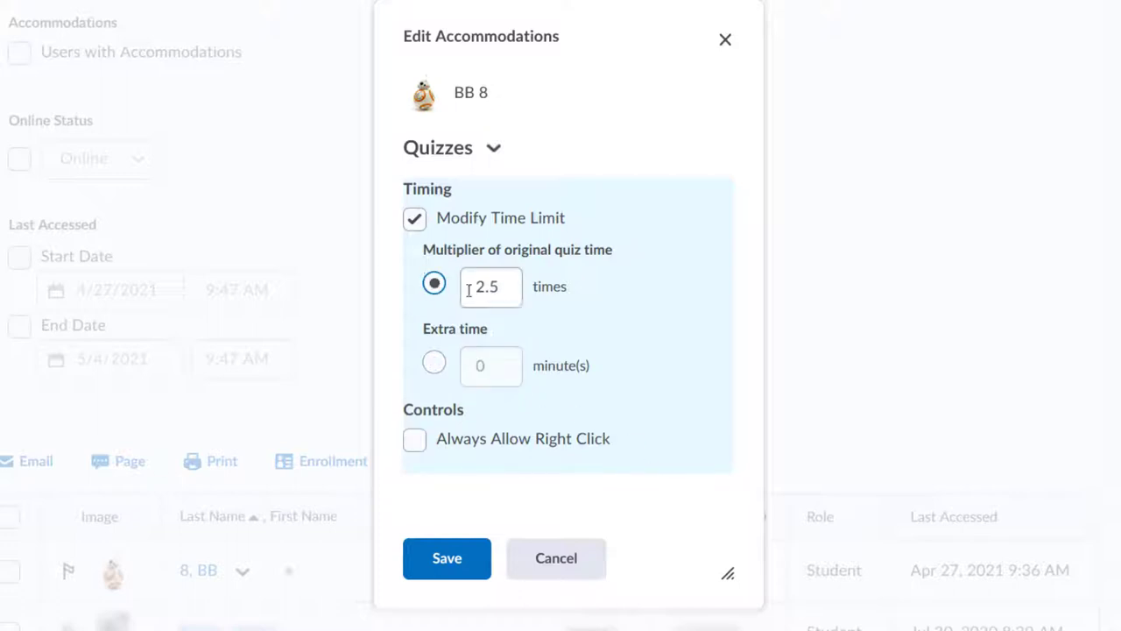
{"action": "left_click_drag", "start_coordinate": [484, 288], "coordinate": [508, 287]}
{"action": "key", "text": "BackSpace"}
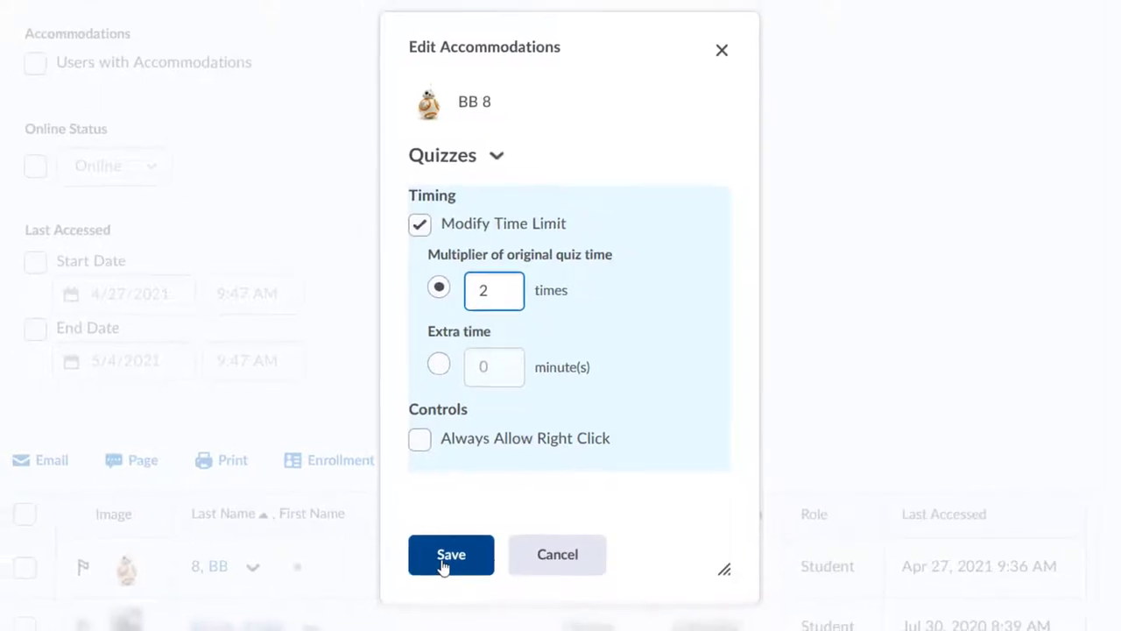
{"action": "left_click", "coordinate": [447, 559]}
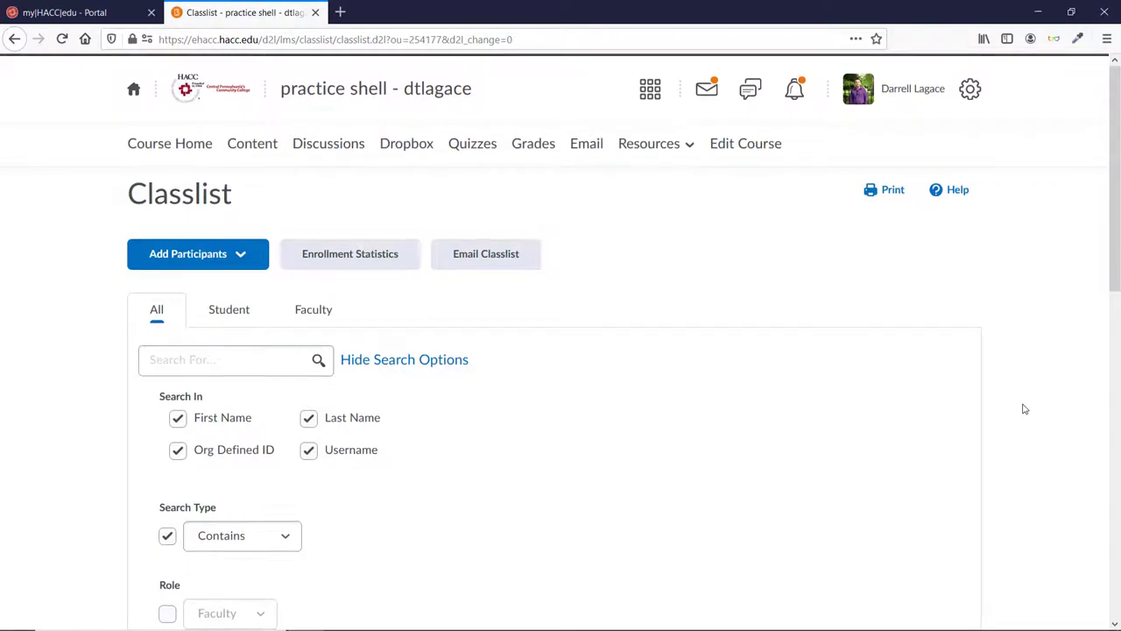
- Check the accommodations indicator beside the first student in the Classlist
{"action": "scroll", "coordinate": [1025, 409], "scroll_direction": "down", "scroll_amount": 6}
{"action": "scroll", "coordinate": [1025, 409], "scroll_direction": "down", "scroll_amount": 2}
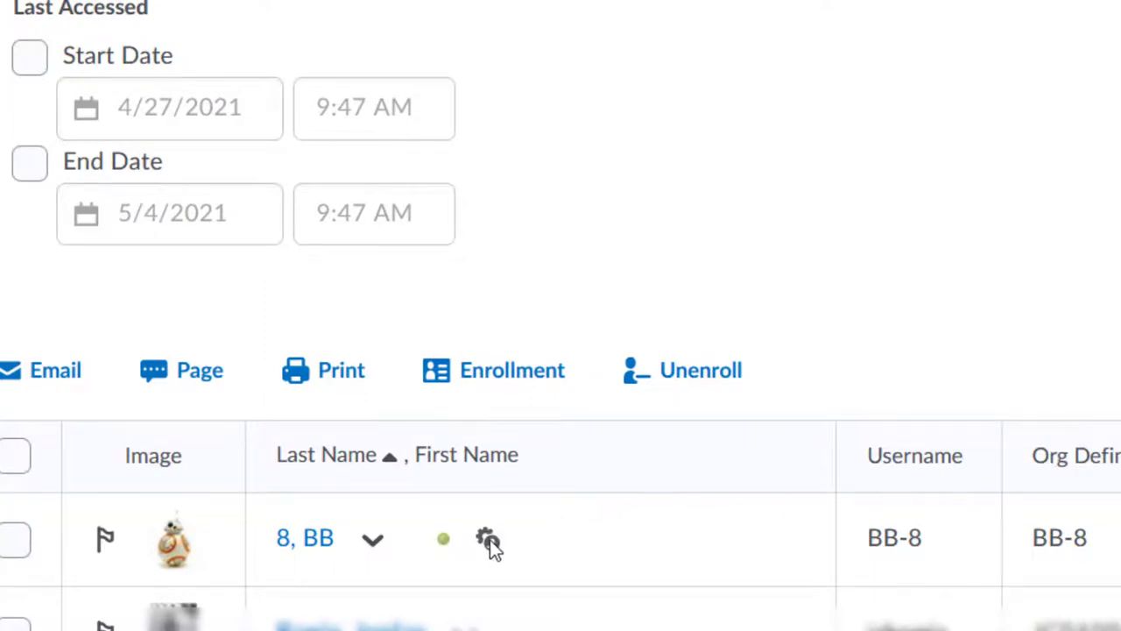
{"action": "mouse_move", "coordinate": [490, 540]}
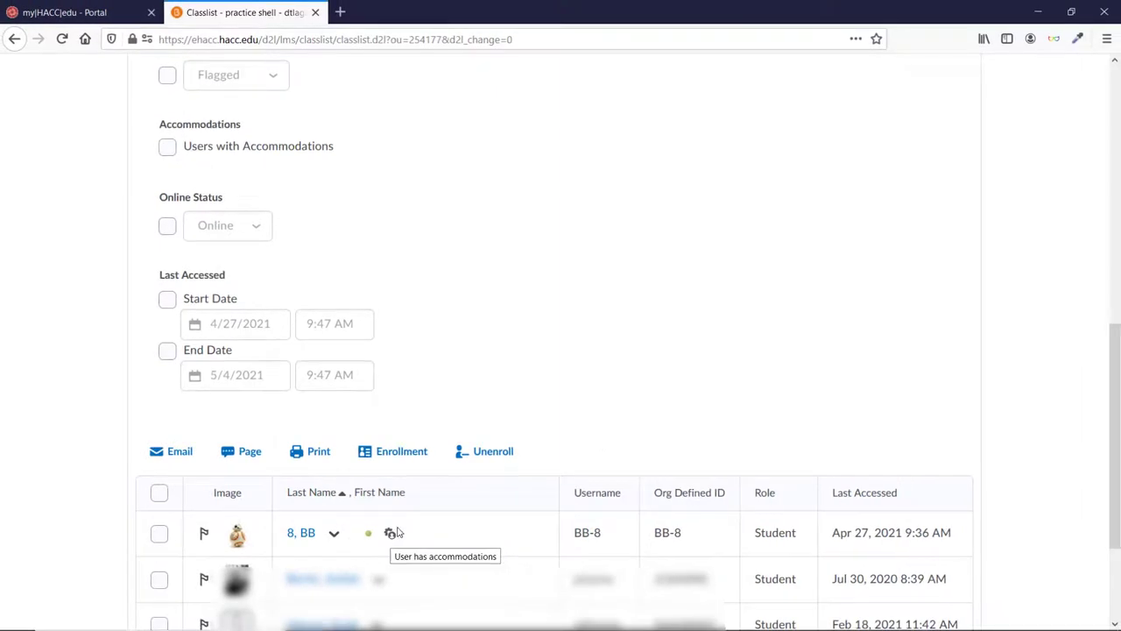
{"action": "scroll", "coordinate": [579, 446], "scroll_direction": "up", "scroll_amount": 10}
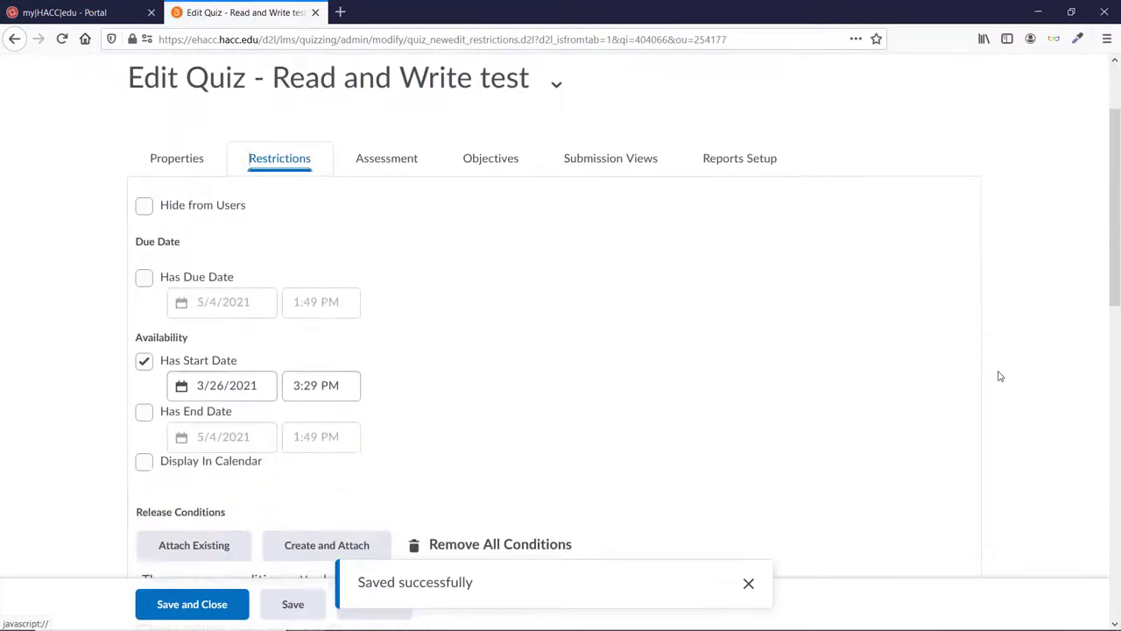
- Review the timing and exceeded-time-limit settings in the restrictions of the Read and Write test quiz
{"action": "scroll", "coordinate": [999, 377], "scroll_direction": "down", "scroll_amount": 6}
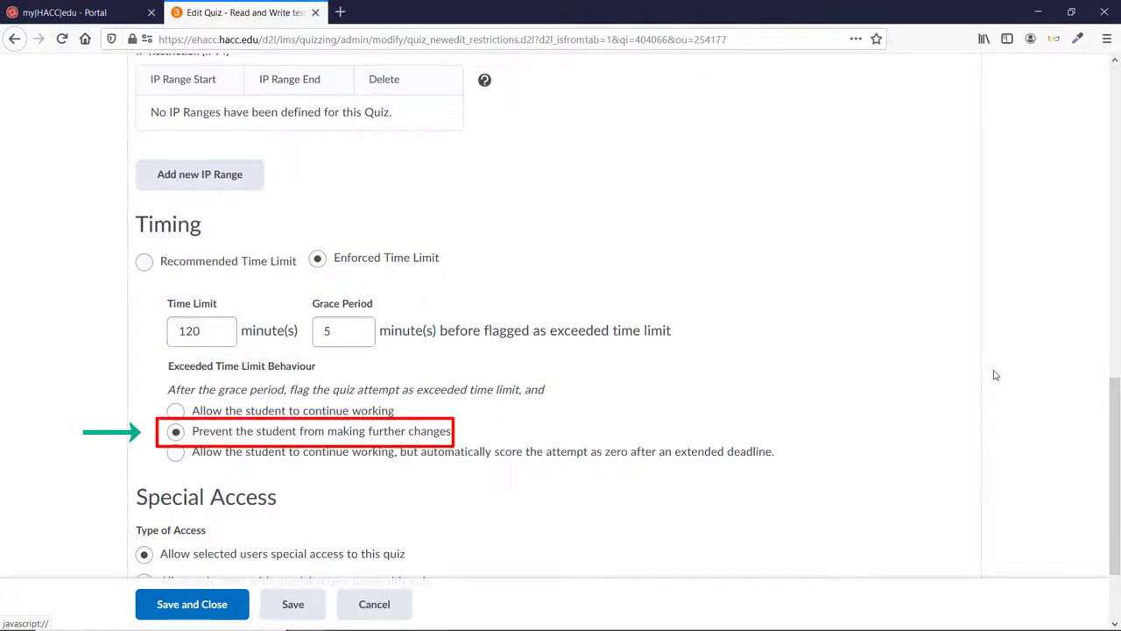
{"action": "scroll", "coordinate": [995, 375], "scroll_direction": "down", "scroll_amount": 3}
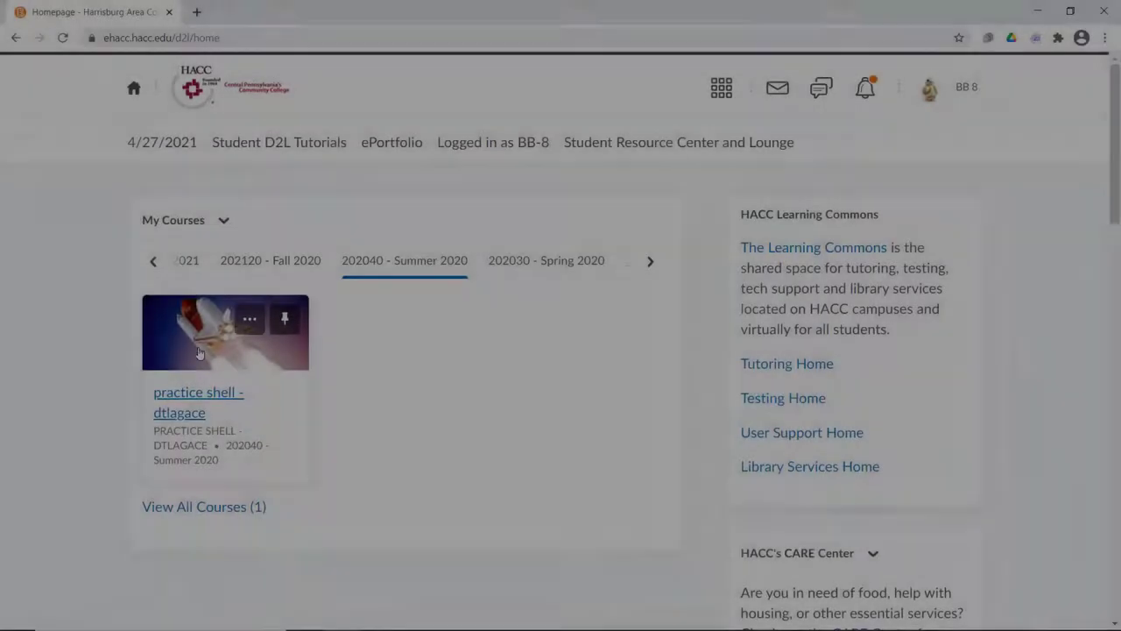
- In the student's session, open the Read and Write test in the practice shell course and check its allowed time
{"action": "left_click", "coordinate": [199, 352]}
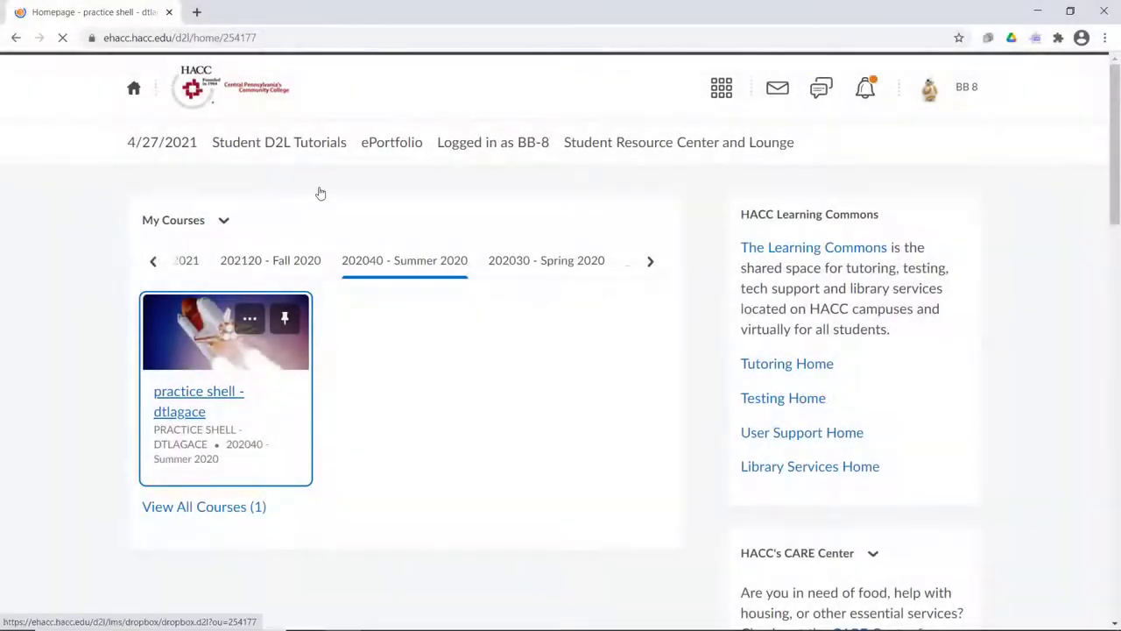
{"action": "left_click", "coordinate": [463, 144]}
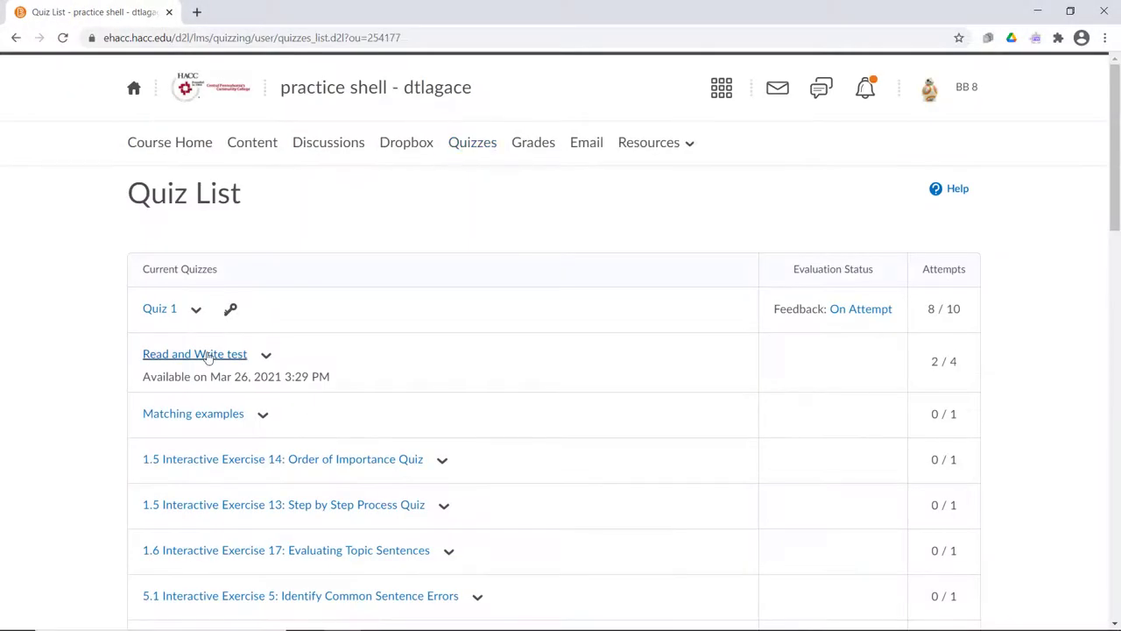
{"action": "left_click", "coordinate": [210, 355]}
{"action": "scroll", "coordinate": [1037, 354], "scroll_direction": "down", "scroll_amount": 2}
{"action": "scroll", "coordinate": [1037, 354], "scroll_direction": "down", "scroll_amount": 1}
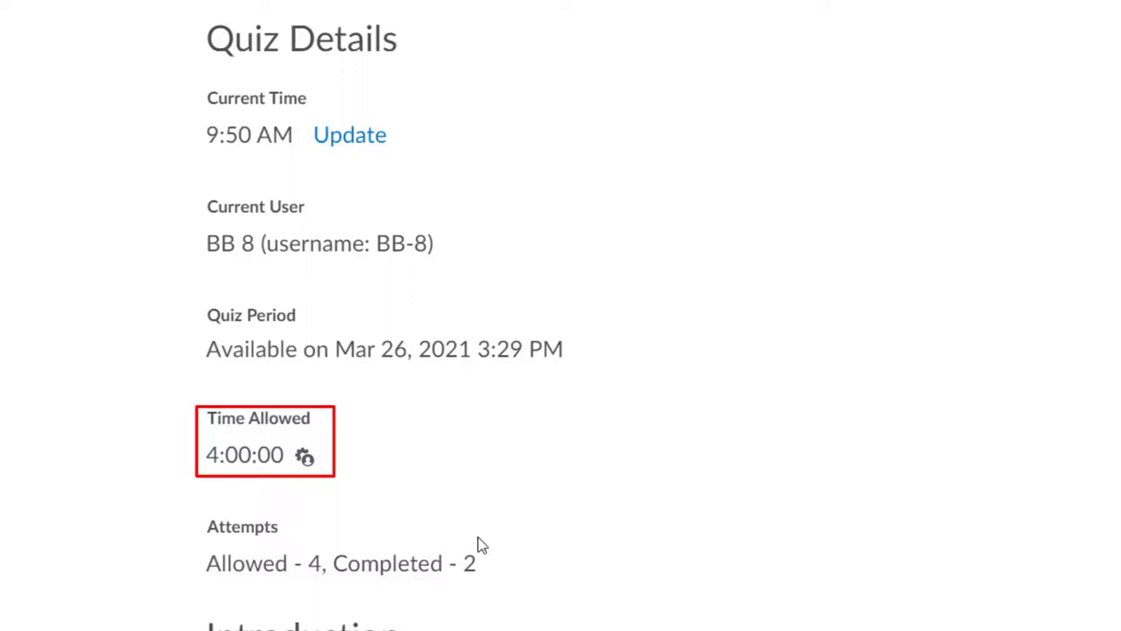
{"action": "mouse_move", "coordinate": [308, 458]}
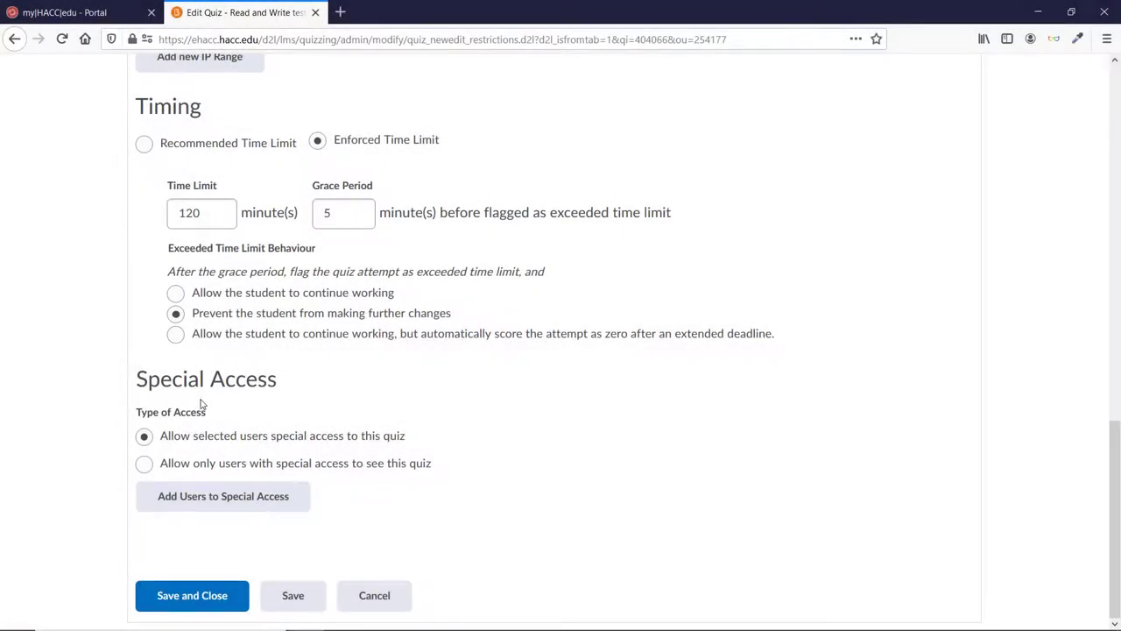
- In the Read and Write test's special access settings, set the timing to Enforced Time Limit
{"action": "scroll", "coordinate": [208, 398], "scroll_direction": "up", "scroll_amount": 2}
{"action": "scroll", "coordinate": [208, 397], "scroll_direction": "up", "scroll_amount": 10}
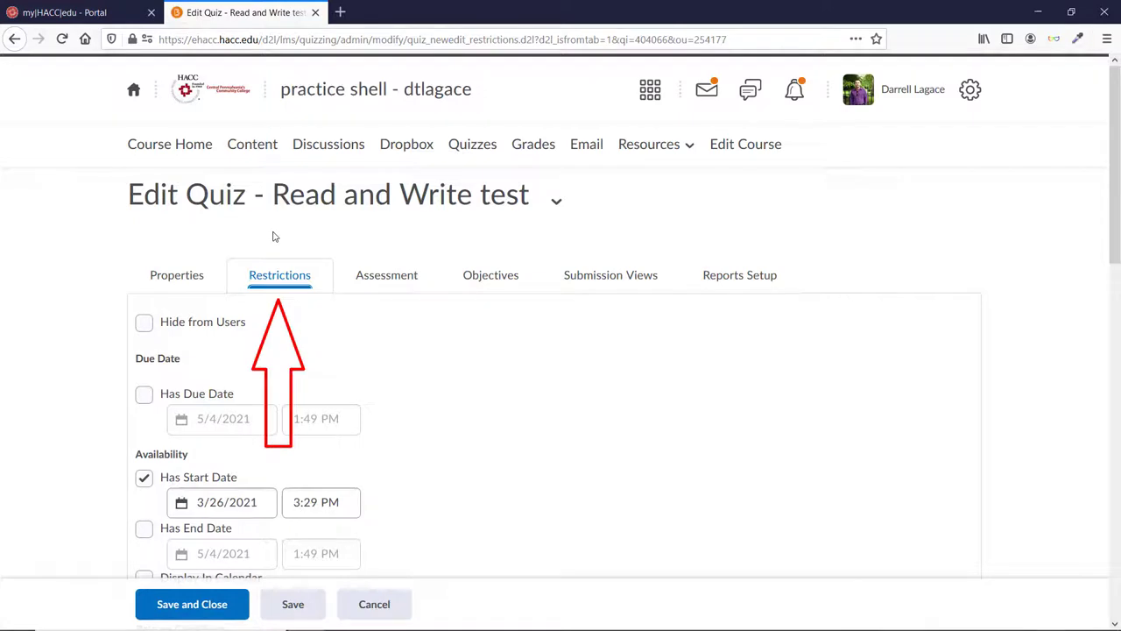
{"action": "scroll", "coordinate": [741, 338], "scroll_direction": "down", "scroll_amount": 9}
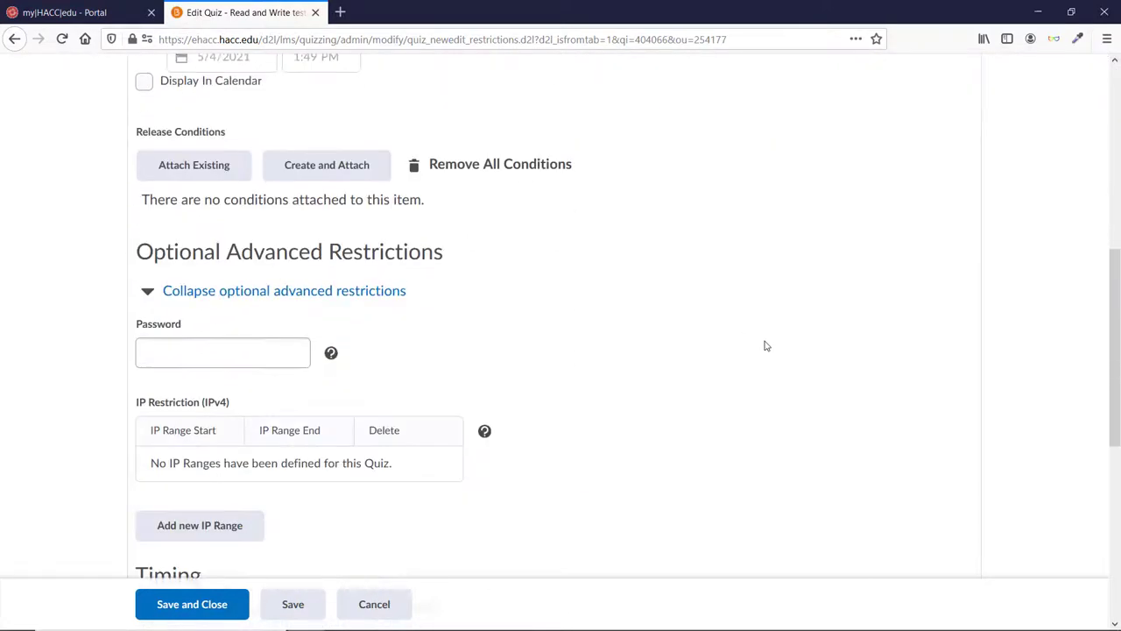
{"action": "scroll", "coordinate": [766, 345], "scroll_direction": "down", "scroll_amount": 5}
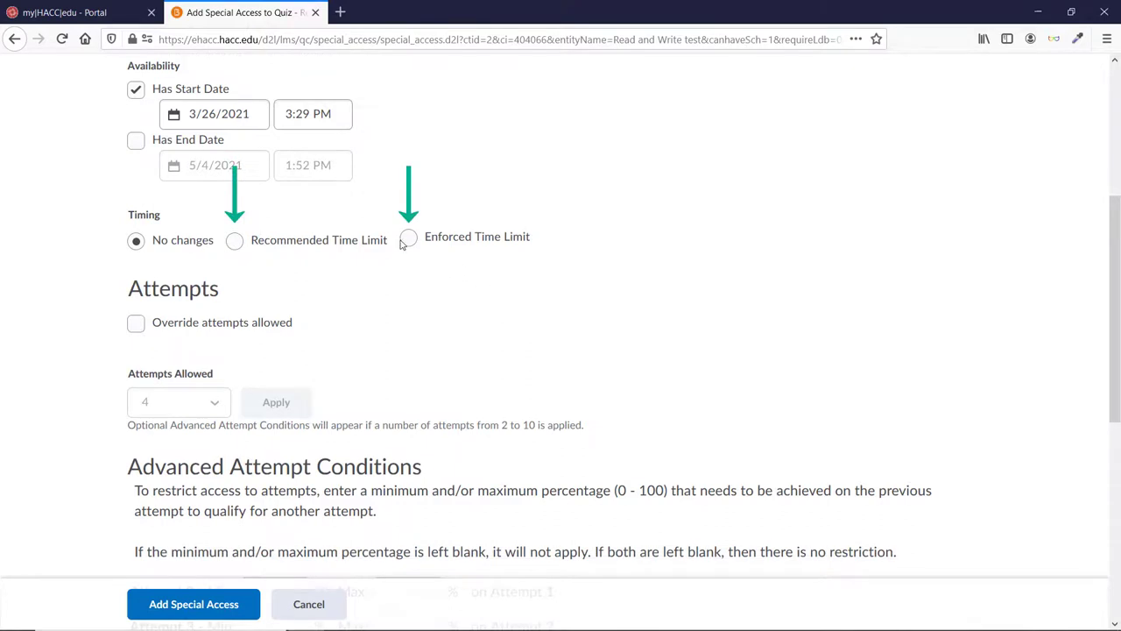
{"action": "left_click", "coordinate": [408, 239]}
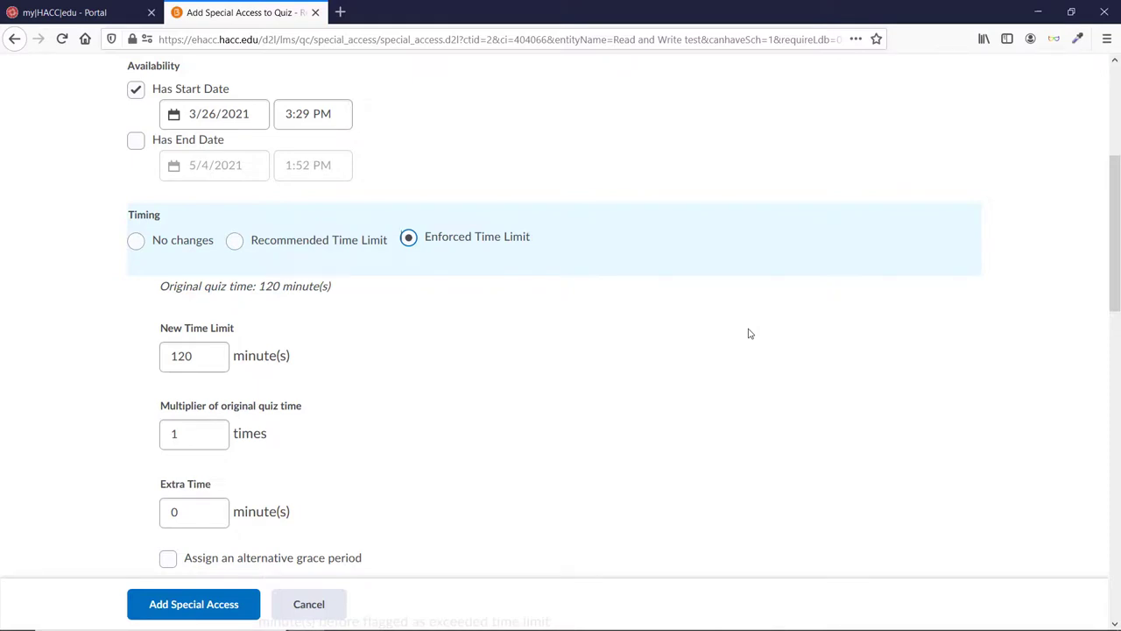
- Try new time limits of 100 and 90 minutes for the quiz's special access
{"action": "left_click", "coordinate": [215, 355]}
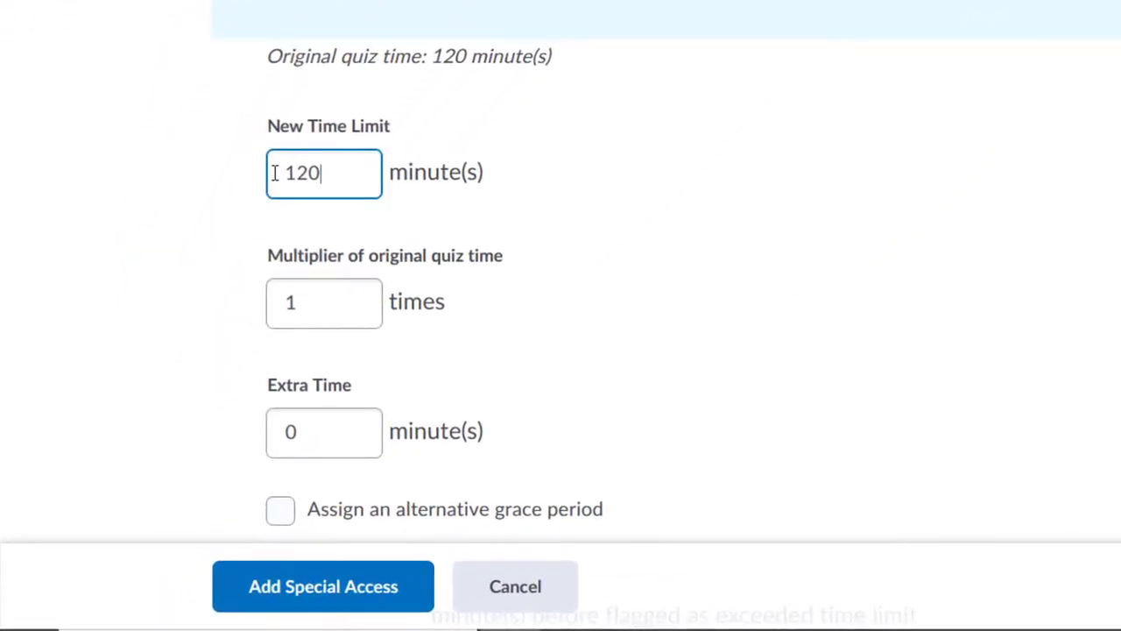
{"action": "key", "text": "BackSpace"}
{"action": "key", "text": "BackSpace"}
{"action": "type", "text": "00"}
{"action": "left_click_drag", "start_coordinate": [351, 171], "coordinate": [251, 176]}
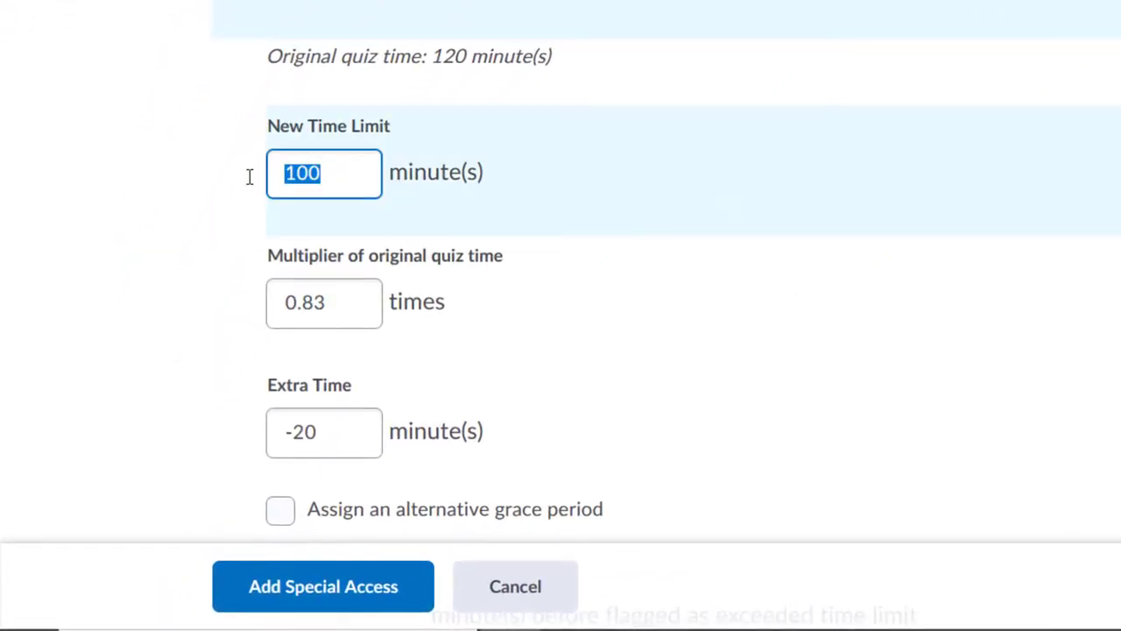
{"action": "type", "text": "90"}
- Try multipliers of 1, 3 and 2.5 times the original quiz time
{"action": "left_click_drag", "start_coordinate": [336, 303], "coordinate": [272, 308]}
{"action": "type", "text": "1"}
{"action": "left_click", "coordinate": [649, 279]}
{"action": "left_click", "coordinate": [300, 306]}
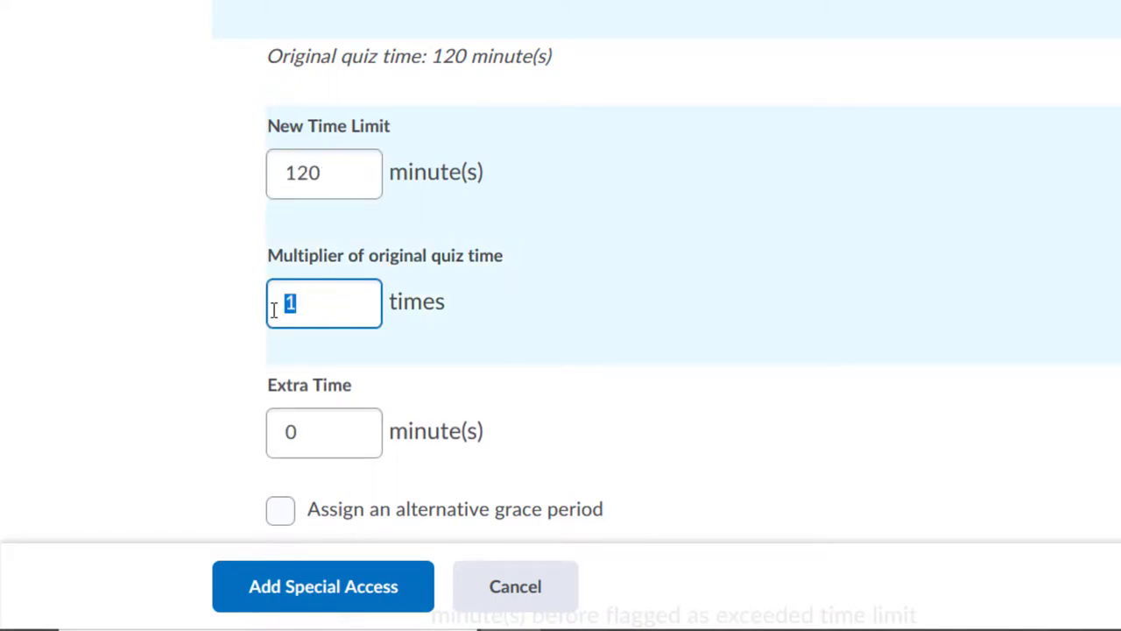
{"action": "type", "text": "3"}
{"action": "left_click", "coordinate": [610, 324]}
{"action": "left_click", "coordinate": [365, 311]}
{"action": "left_click_drag", "start_coordinate": [365, 310], "coordinate": [271, 303]}
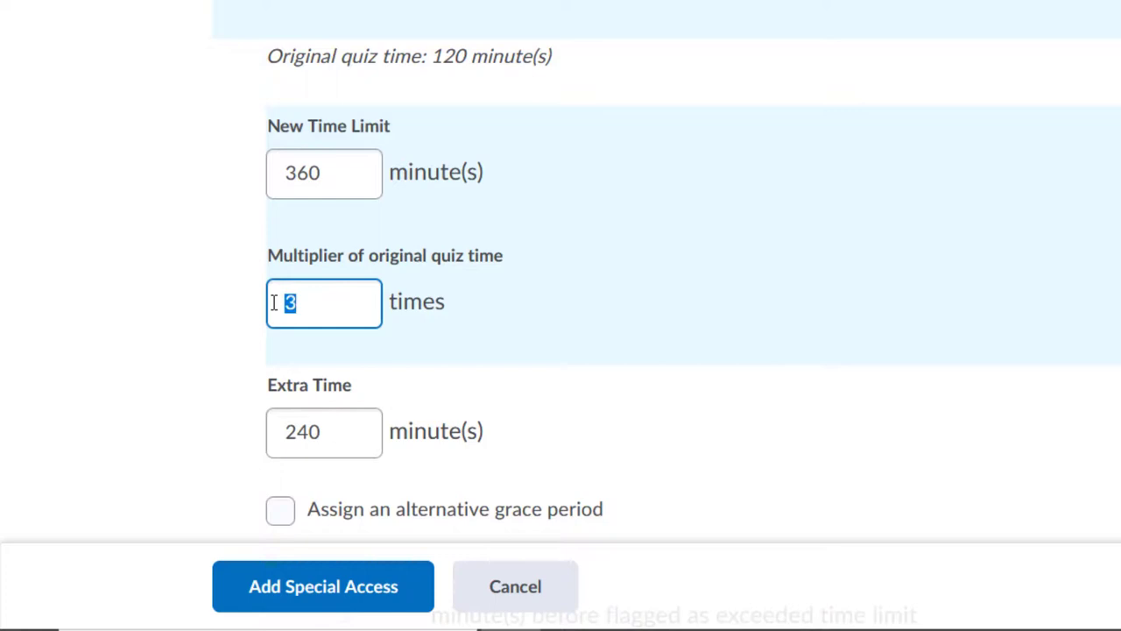
{"action": "type", "text": "2.5"}
{"action": "left_click", "coordinate": [692, 317]}
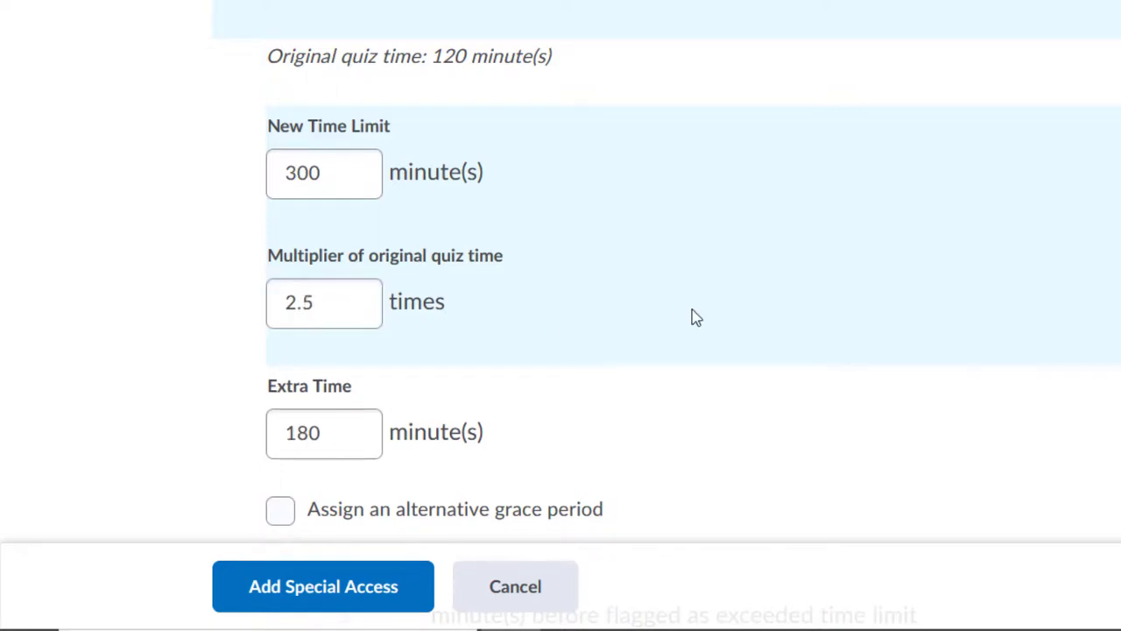
- Set the multiplier of the original quiz time to 0
{"action": "left_click", "coordinate": [353, 298]}
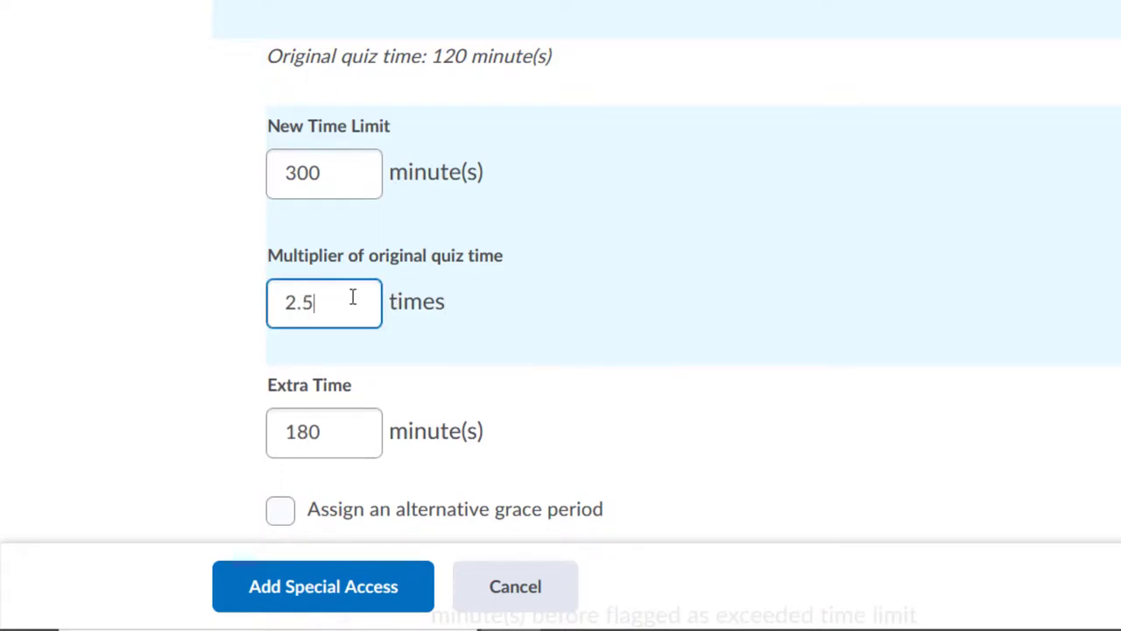
{"action": "left_click_drag", "start_coordinate": [353, 298], "coordinate": [247, 296]}
{"action": "type", "text": "0"}
{"action": "left_click", "coordinate": [184, 270]}
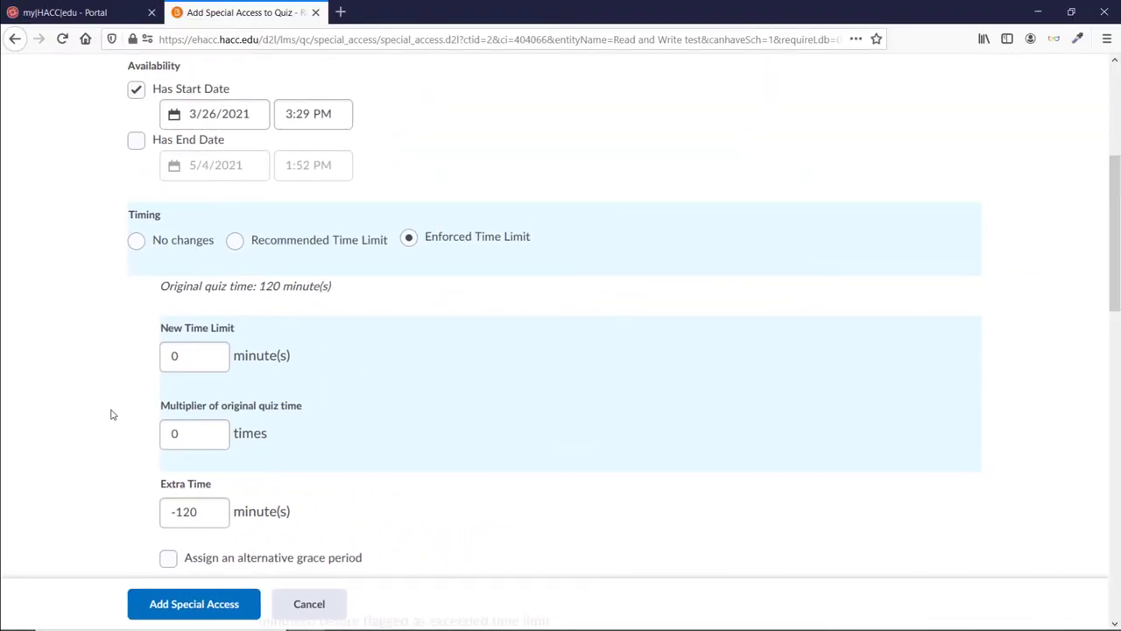
- Select the student with the 2.00 times quiz time accommodation and add the special access for that student
{"action": "scroll", "coordinate": [112, 414], "scroll_direction": "down", "scroll_amount": 3}
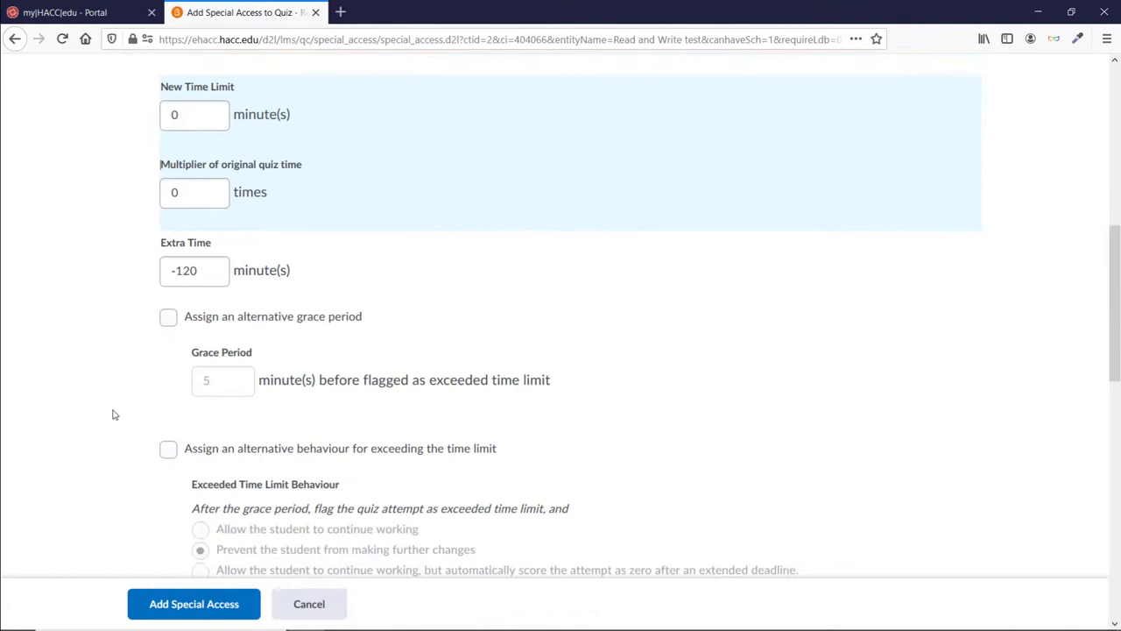
{"action": "scroll", "coordinate": [112, 415], "scroll_direction": "down", "scroll_amount": 6}
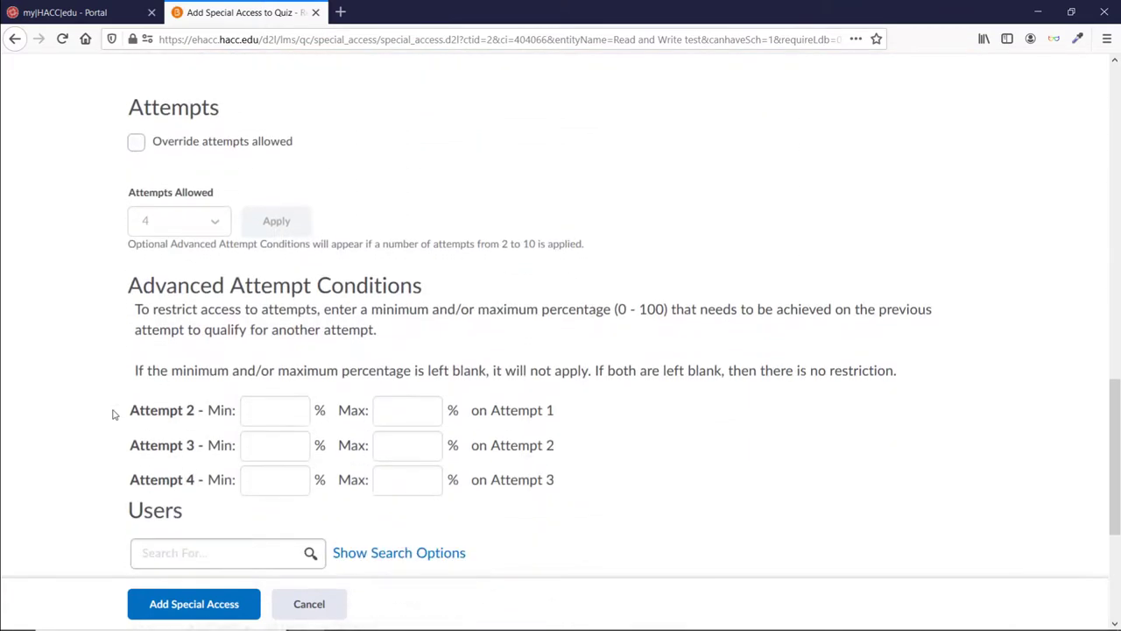
{"action": "scroll", "coordinate": [112, 414], "scroll_direction": "down", "scroll_amount": 3}
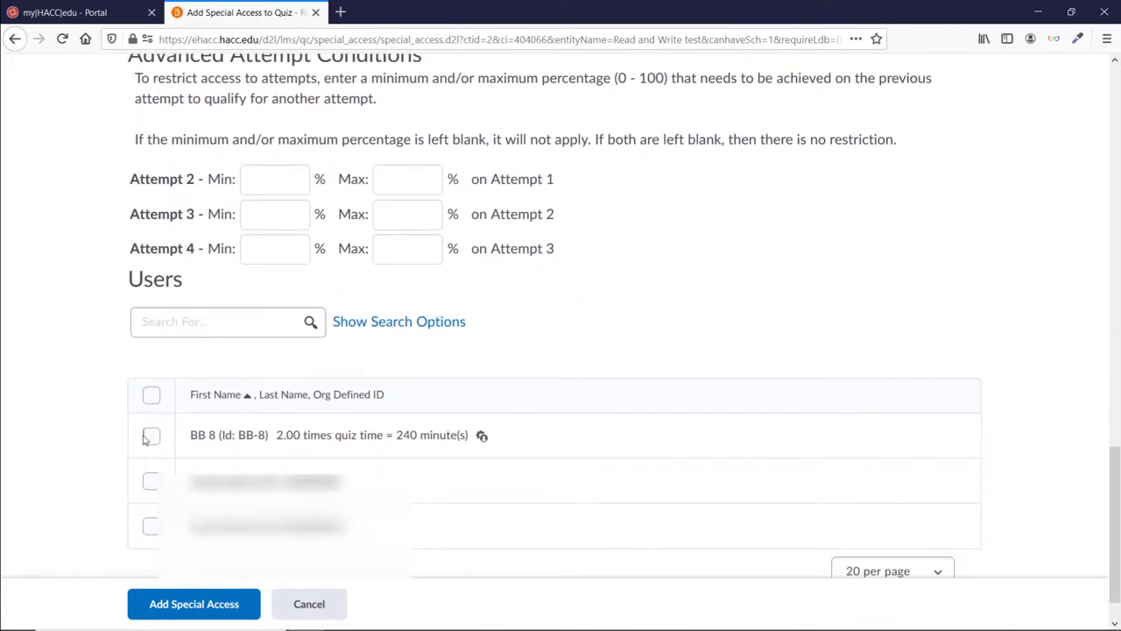
{"action": "left_click", "coordinate": [150, 436]}
{"action": "left_click", "coordinate": [190, 603]}
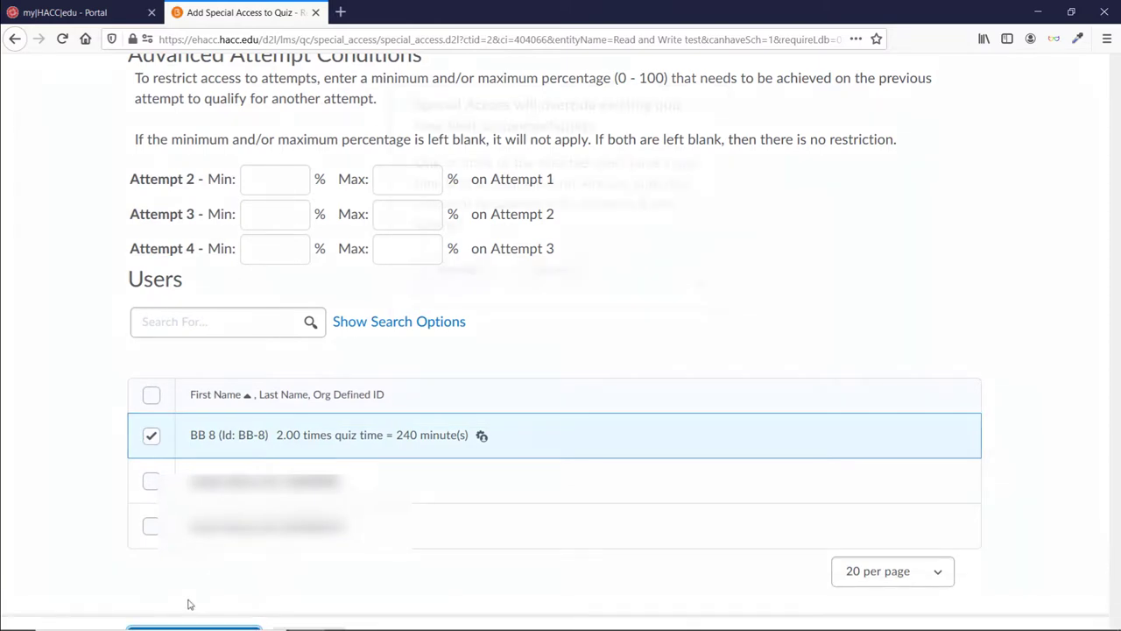